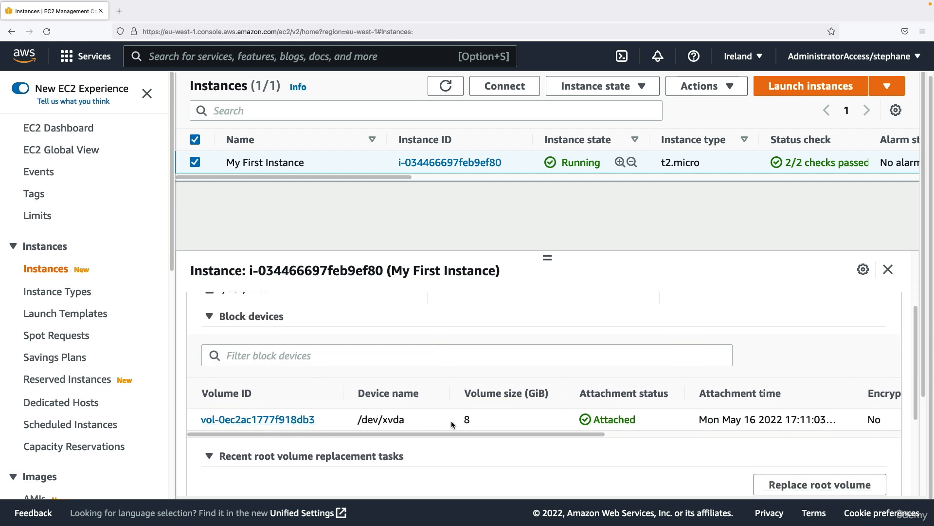
Review the instance's block device in its storage details and open the attached volume
left_click_drag(466, 421, 503, 420)
scroll(608, 419, "down", 1)
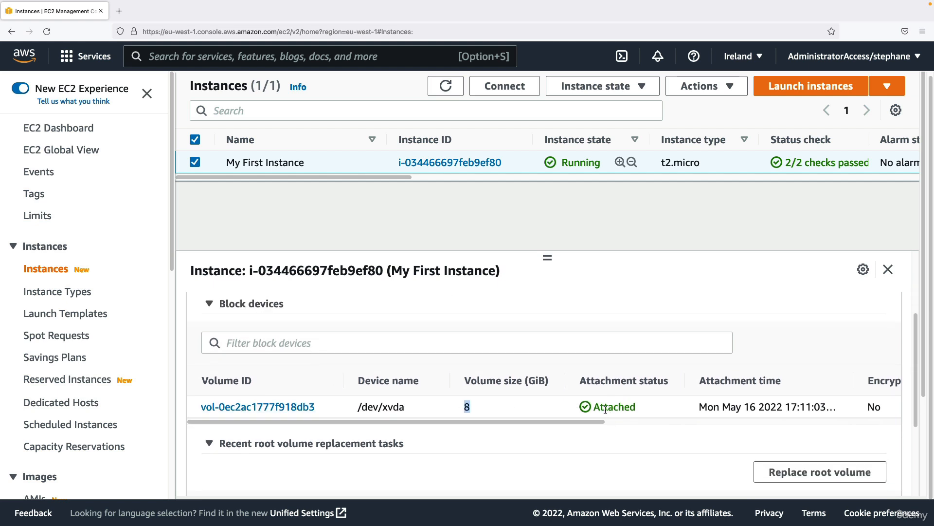
left_click(360, 406)
scroll(361, 404, "down", 2)
scroll(331, 392, "down", 1)
left_click(296, 345)
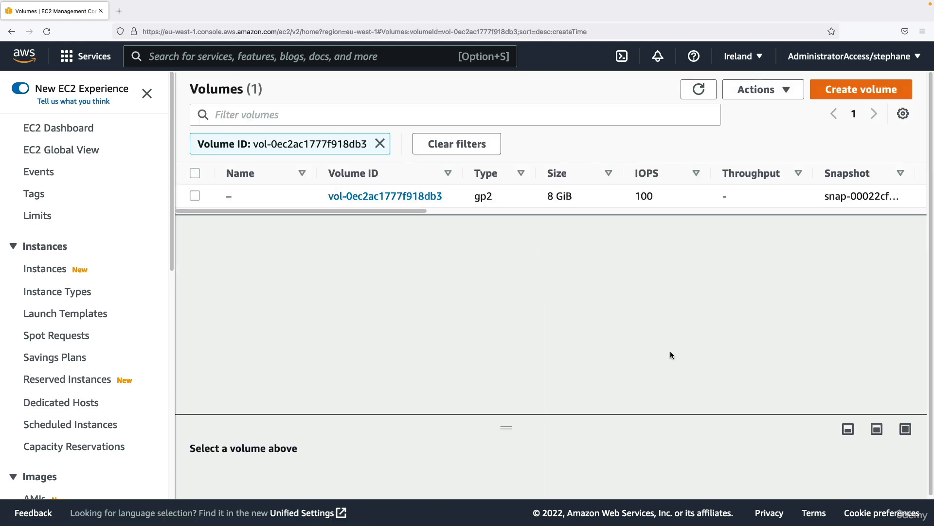
Select the attached volume, enlarge its details area and examine its state, availability zone and attached instance
left_click_drag(507, 422, 506, 253)
left_click(517, 203)
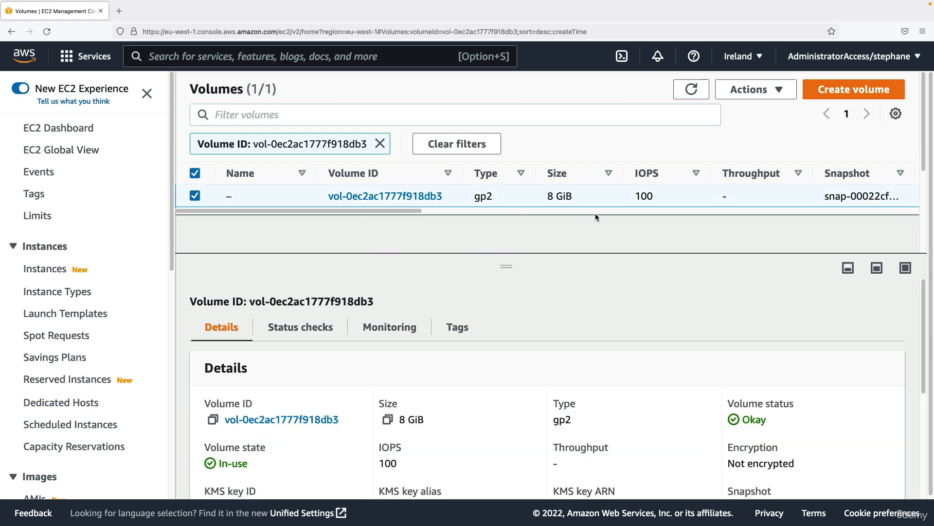
left_click_drag(253, 467, 253, 466)
scroll(293, 446, "down", 3)
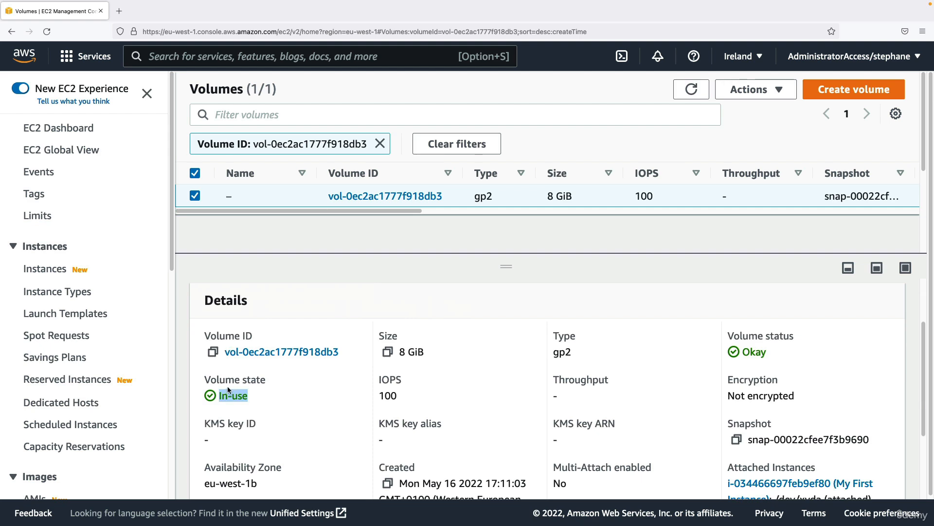
scroll(261, 385, "down", 2)
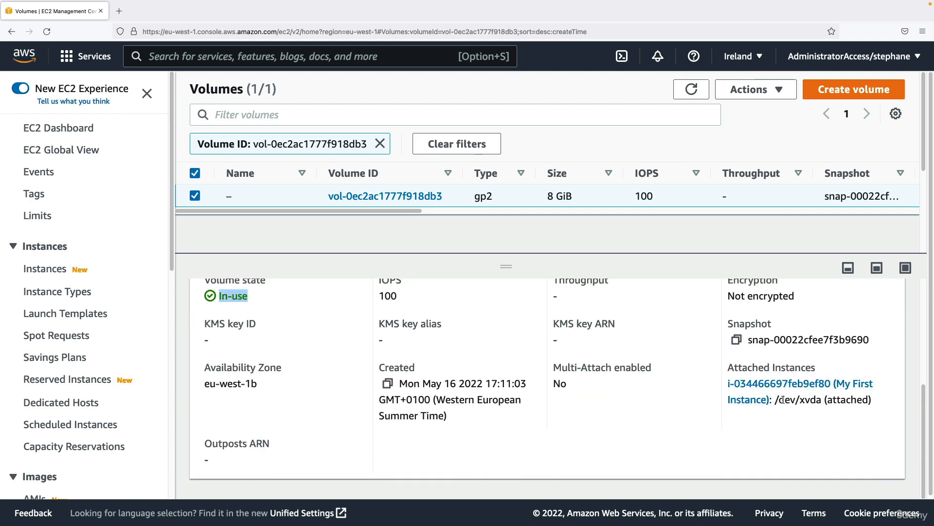
left_click(664, 382)
scroll(667, 395, "up", 5)
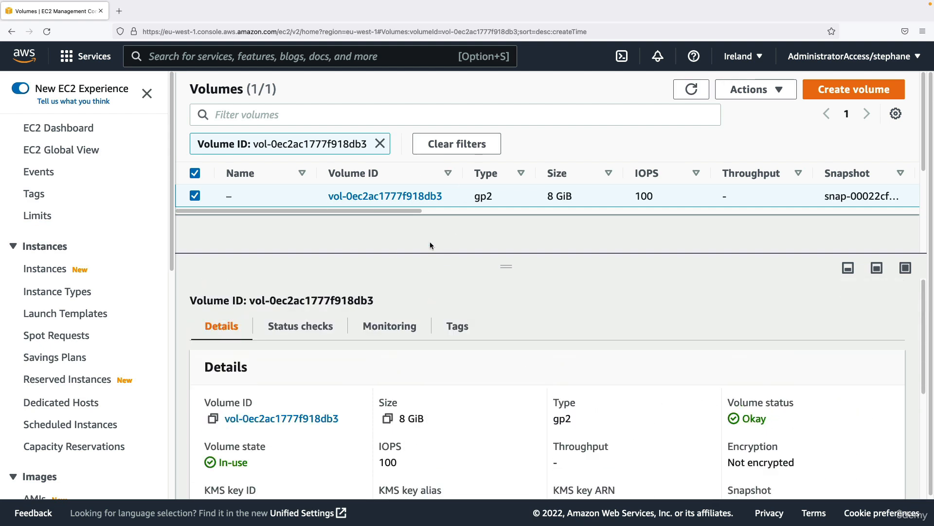
Show the unfiltered list of Elastic Block Store volumes, select the 8 GiB volume and enlarge its details area
scroll(135, 271, "down", 5)
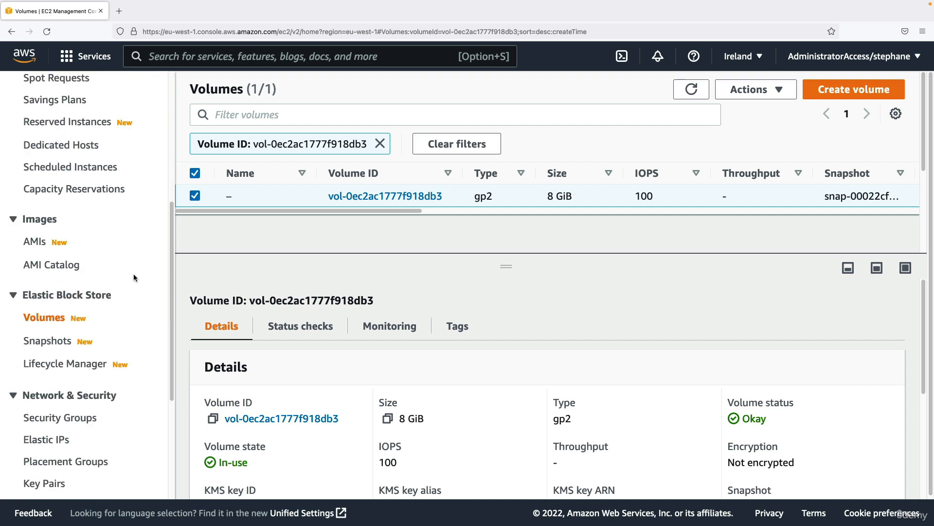
left_click(41, 318)
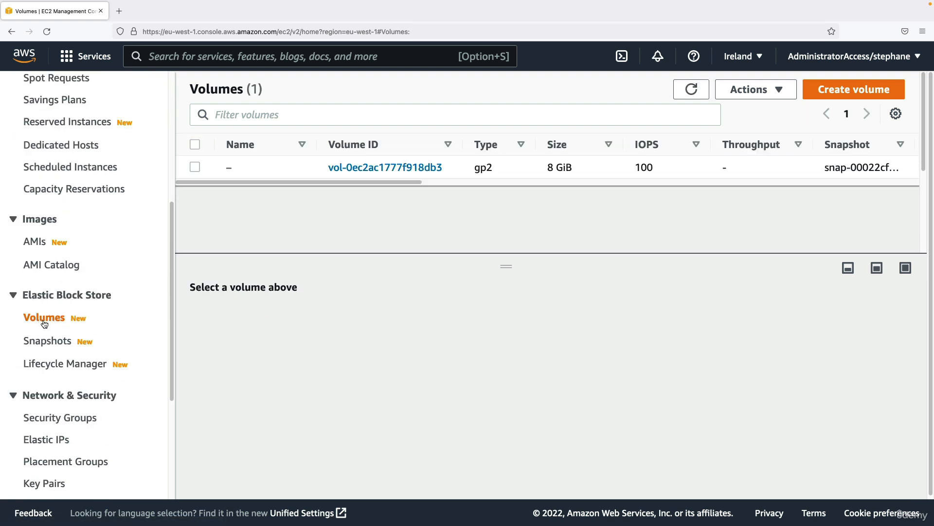
left_click(573, 167)
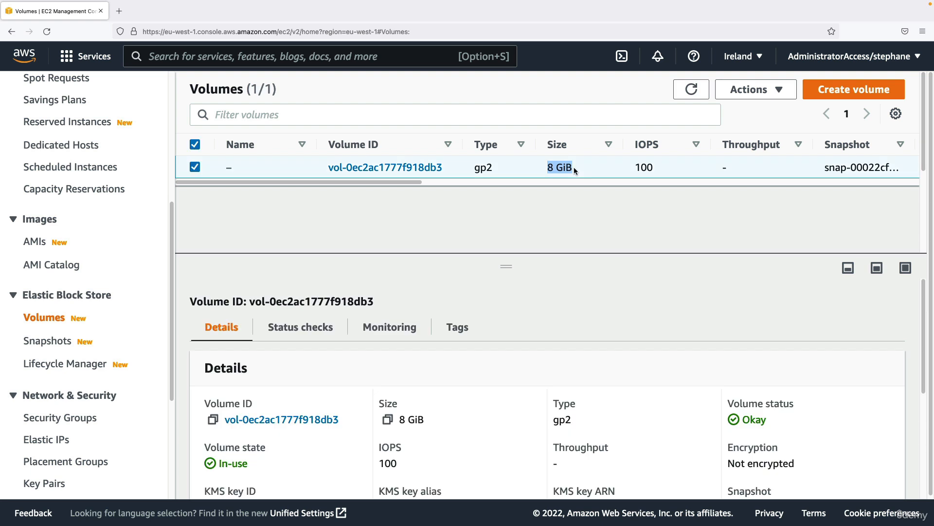
left_click_drag(507, 251, 512, 214)
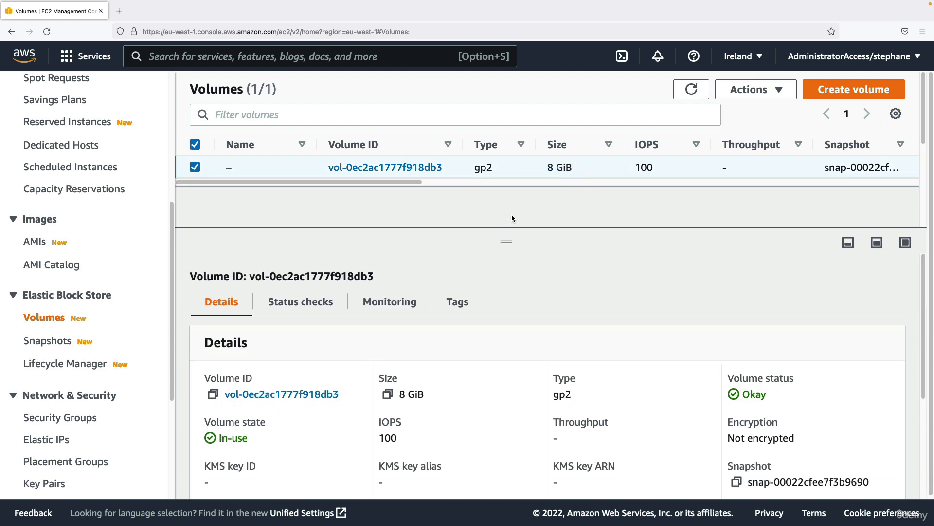
Start creating a new volume of type General Purpose SSD (gp2) with a size of 2 GiB
left_click(844, 91)
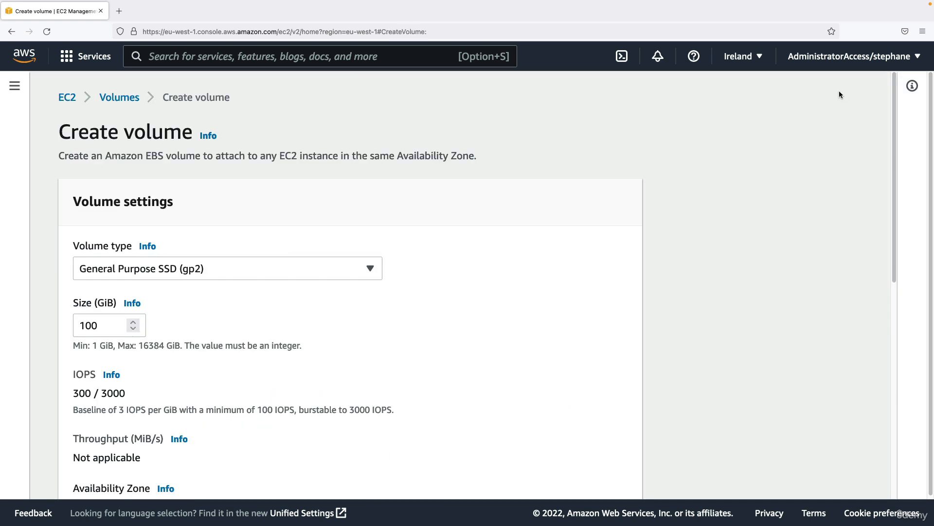
left_click(165, 277)
scroll(311, 241, "down", 4)
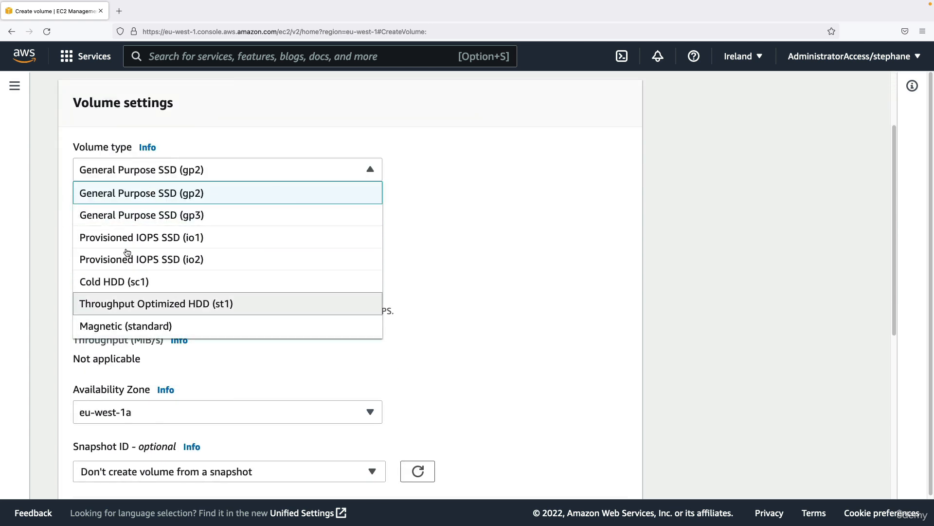
left_click(225, 203)
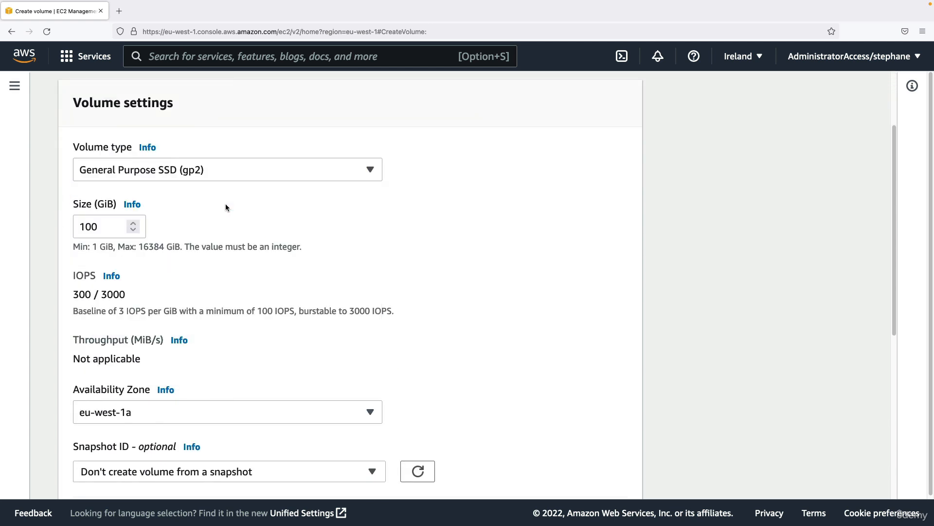
double_click(110, 227)
type("2")
left_click(208, 220)
Open the EC2 Instances list in a separate browser tab, keeping the volume creation form open
scroll(192, 282, "down", 2)
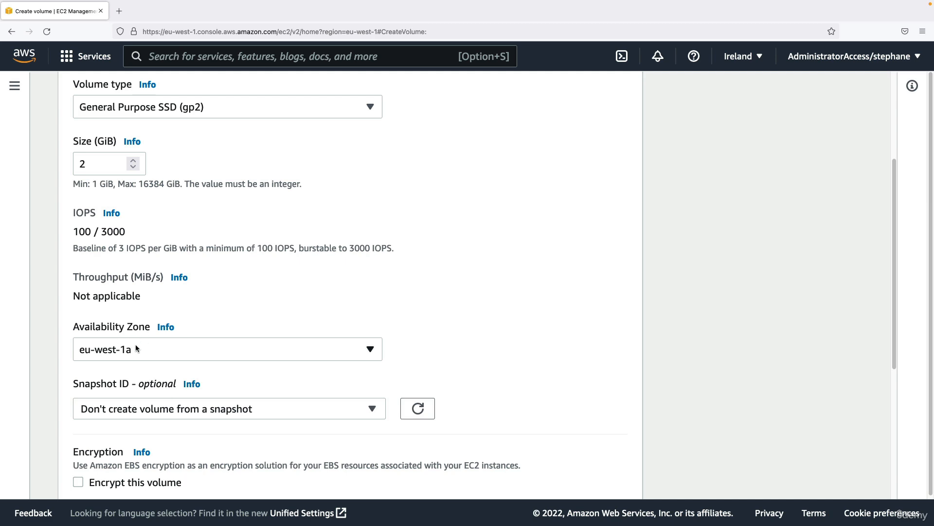
scroll(123, 351, "up", 5)
left_click(16, 88)
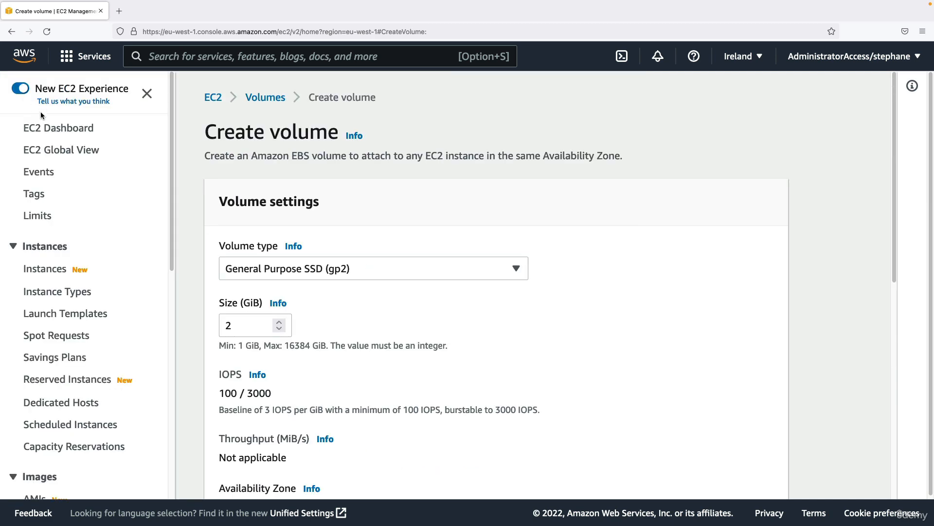
left_click(46, 268, "super")
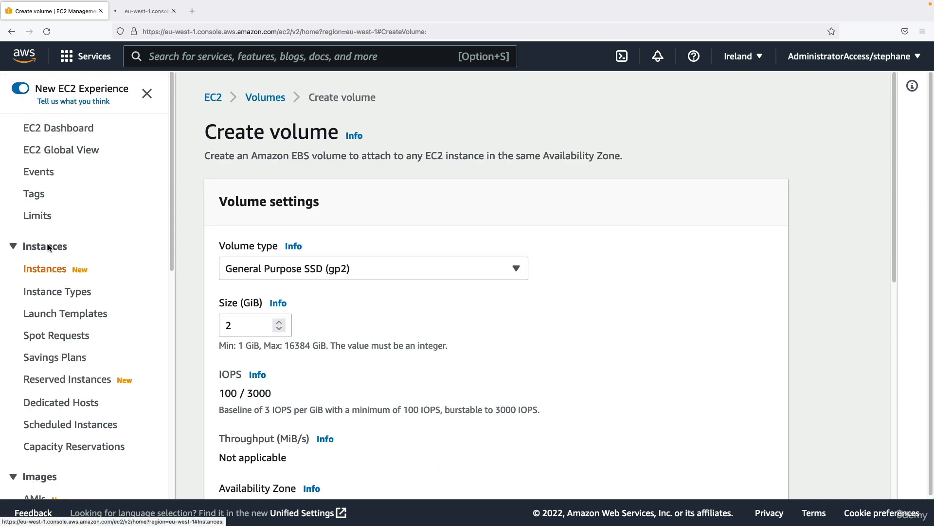
left_click(155, 96)
key("ctrl+Tab")
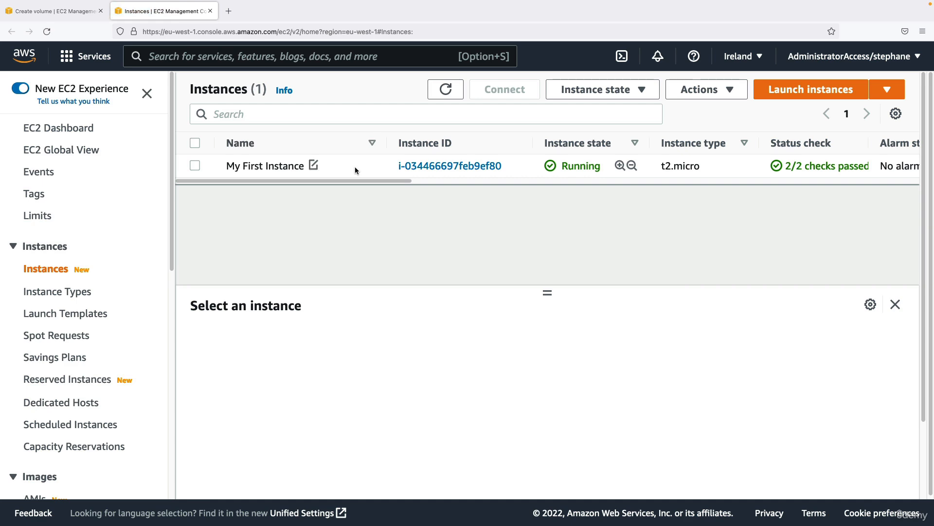
Select My First Instance, enlarge its details area and search its general details for the availability zone
left_click(366, 168)
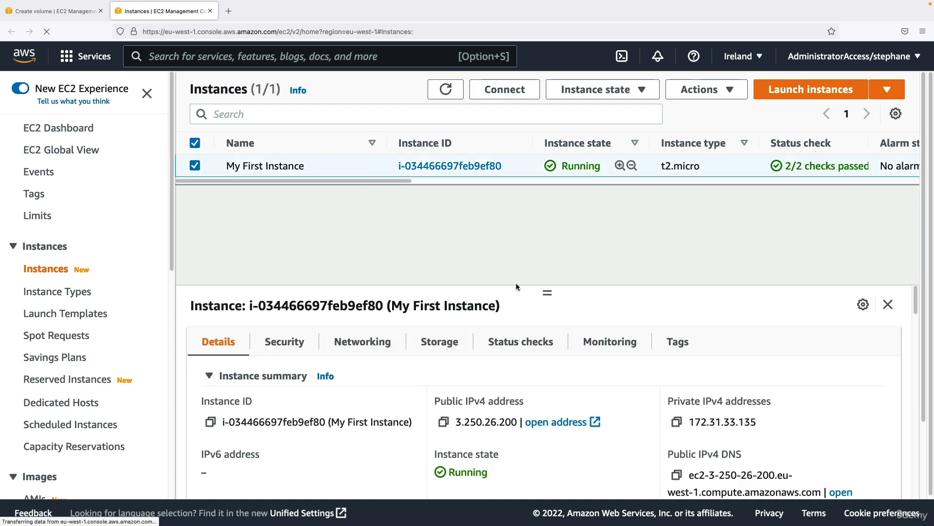
left_click_drag(540, 291, 546, 258)
scroll(538, 384, "down", 3)
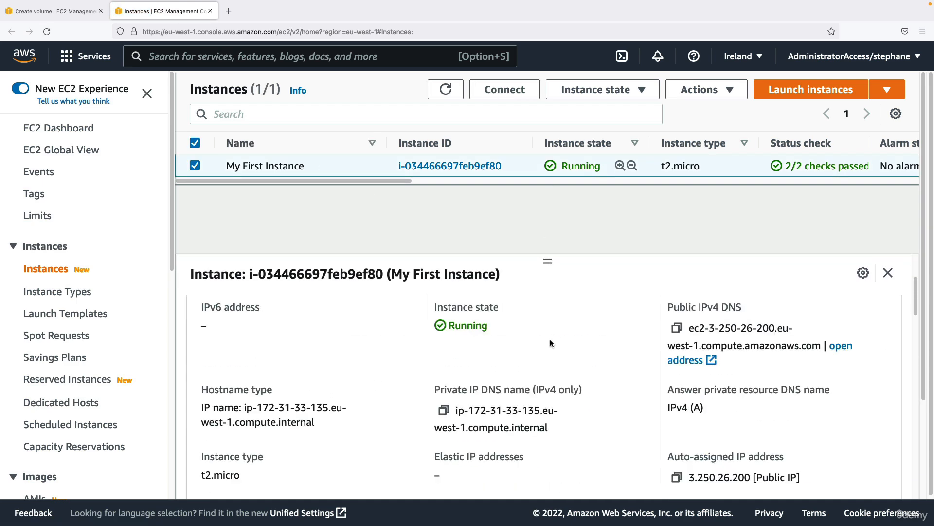
scroll(536, 384, "down", 8)
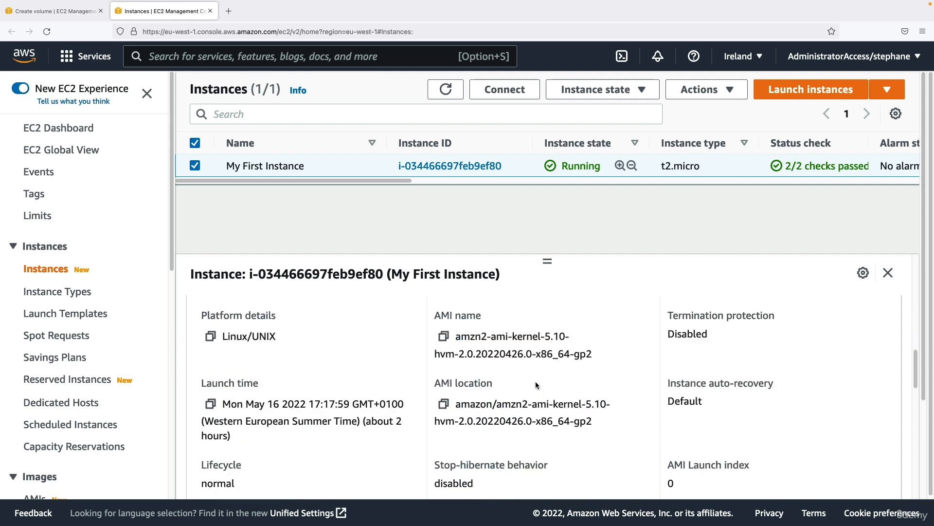
scroll(536, 382, "down", 10)
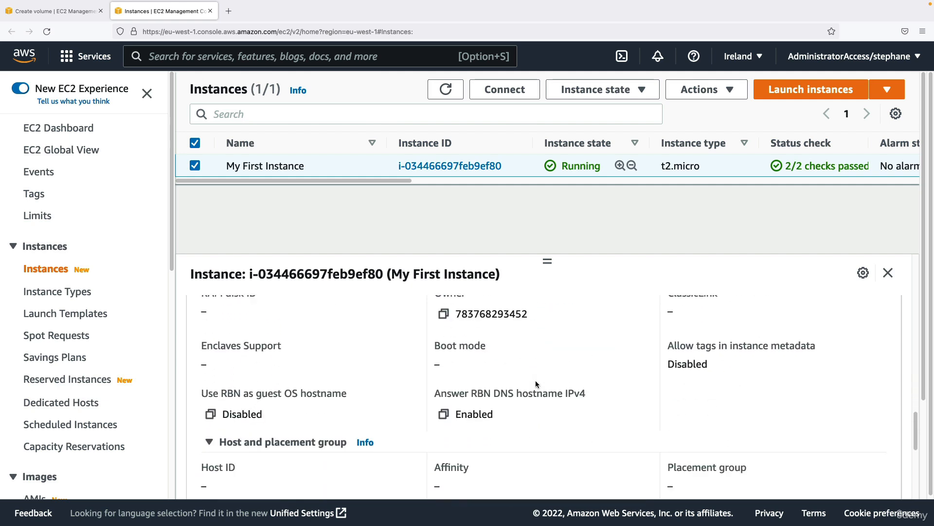
scroll(536, 380, "down", 2)
scroll(466, 386, "up", 20)
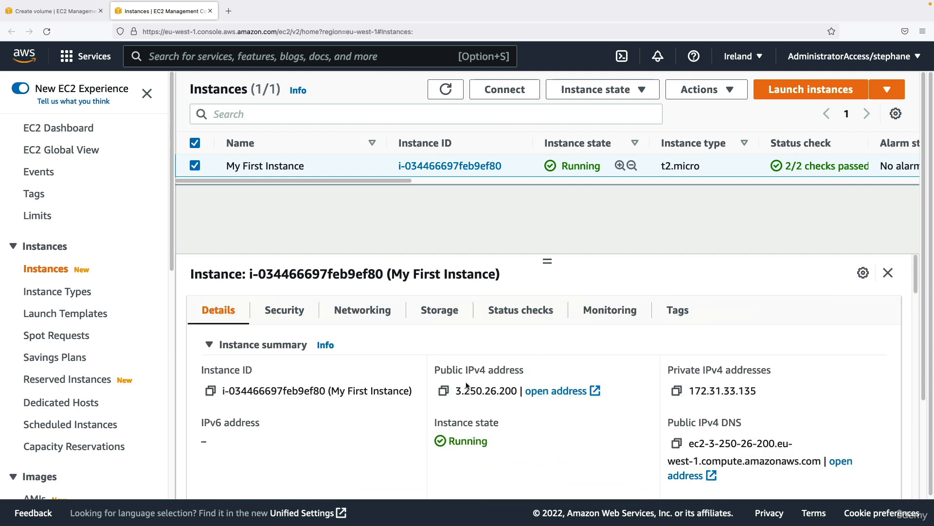
Look up the availability zone in the networking details of My First Instance
left_click(361, 310)
scroll(486, 407, "down", 2)
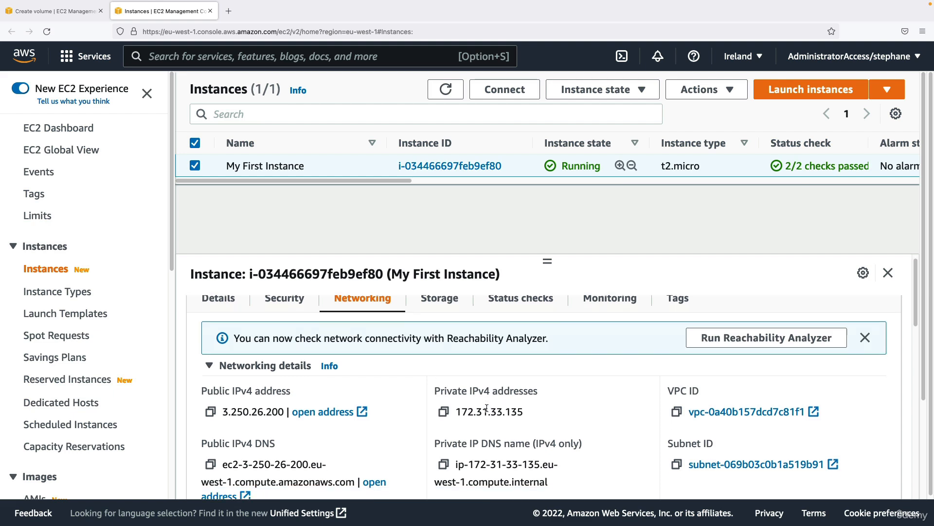
scroll(486, 406, "down", 10)
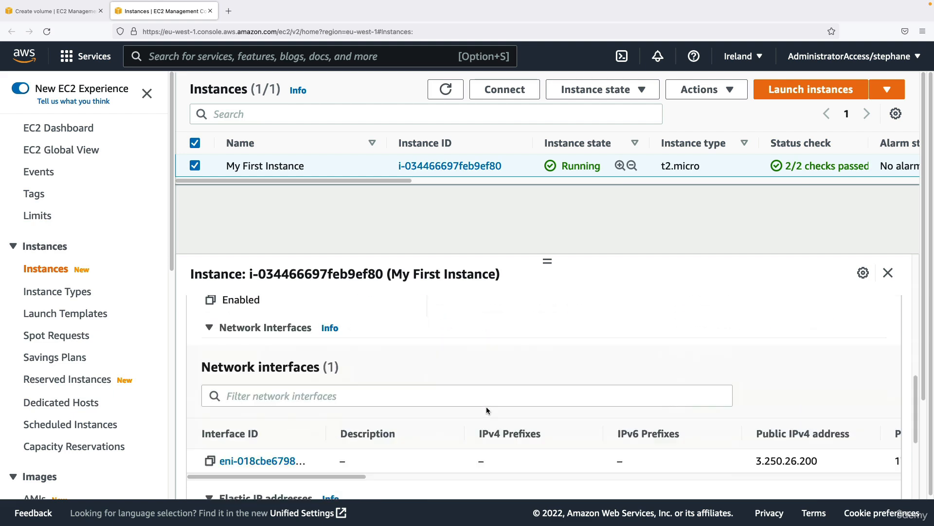
scroll(660, 391, "up", 5)
triple_click(699, 341)
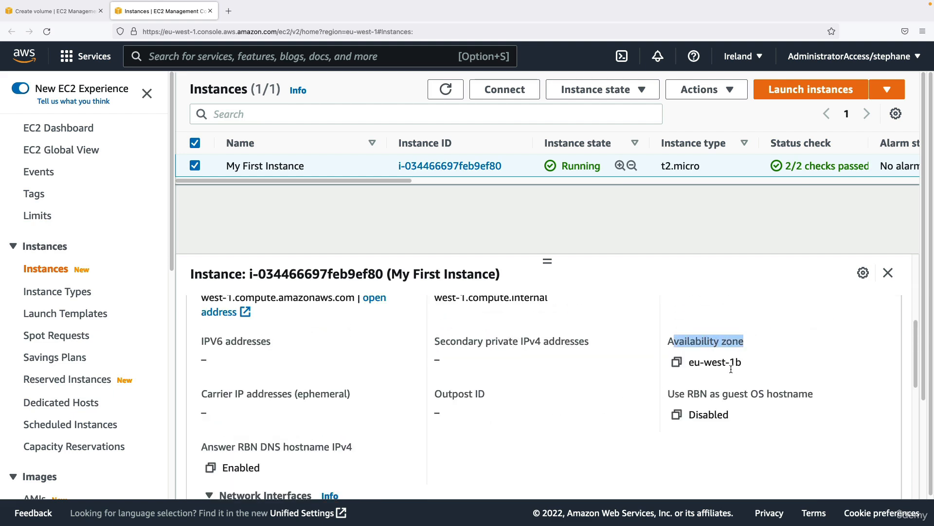
triple_click(734, 363)
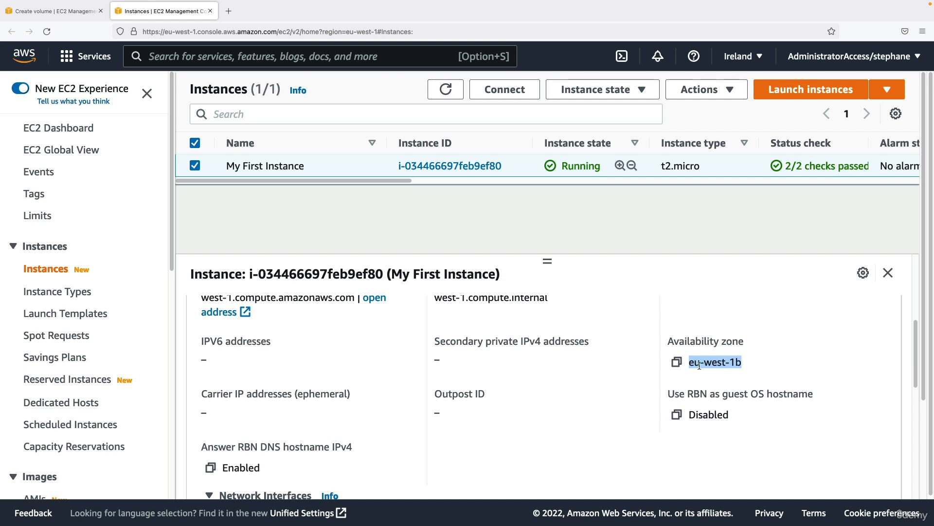
Return to the volume form, set the availability zone to eu-west-1b and create the volume without snapshot, encryption or tags
left_click(56, 10)
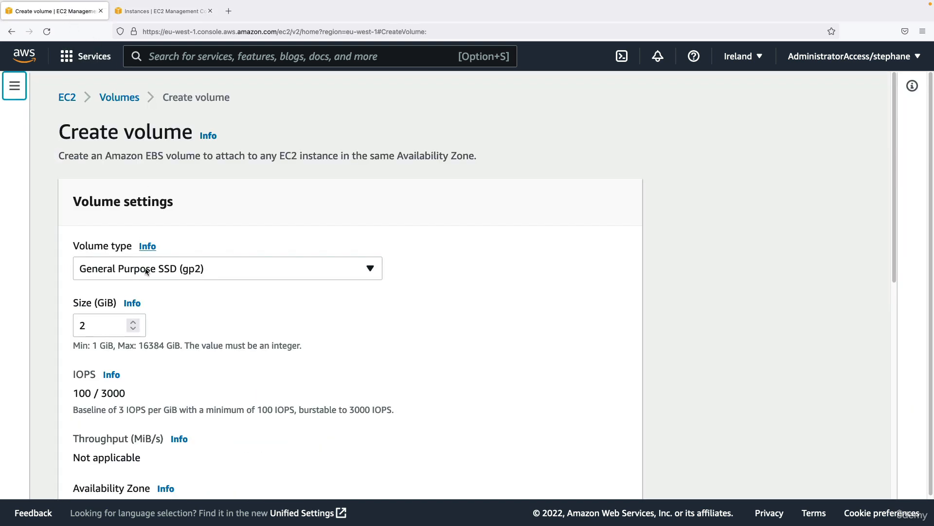
scroll(147, 306, "down", 5)
left_click(150, 392)
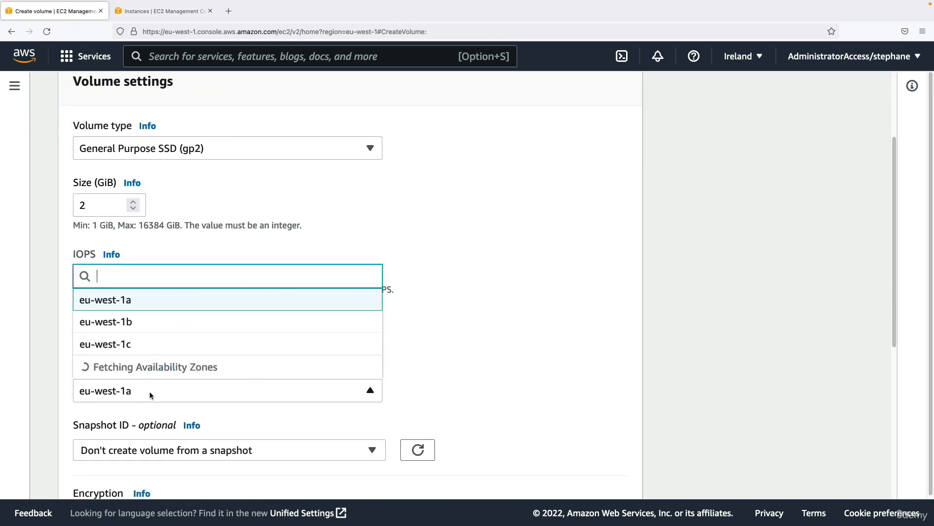
left_click(139, 342)
scroll(282, 328, "down", 3)
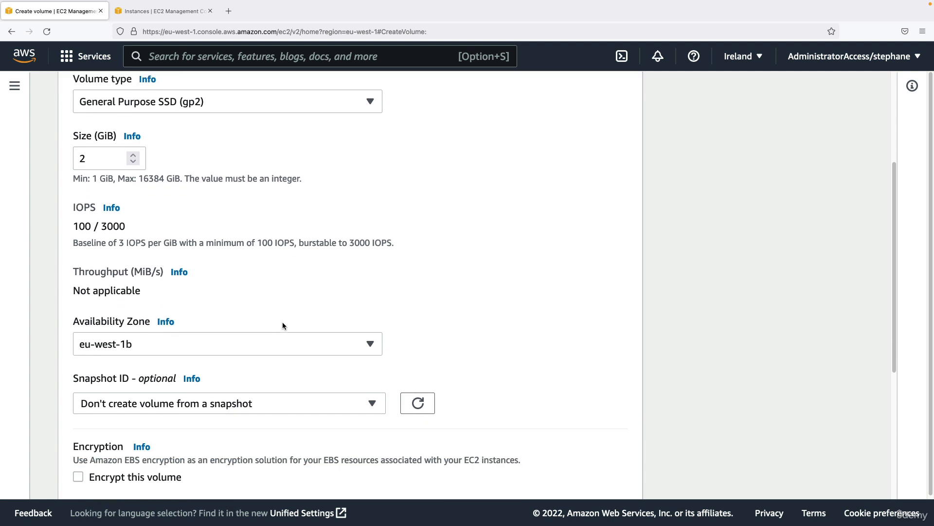
left_click(203, 303)
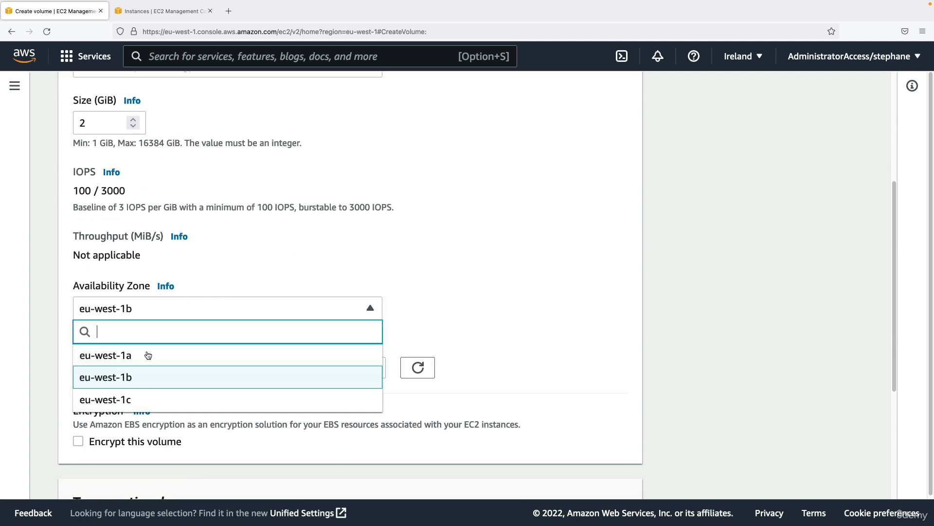
left_click(208, 292)
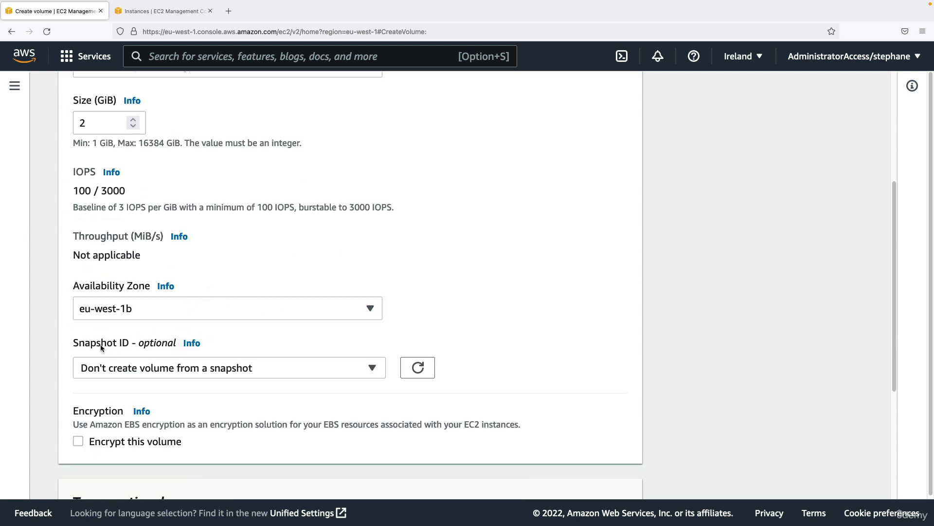
scroll(104, 327, "down", 5)
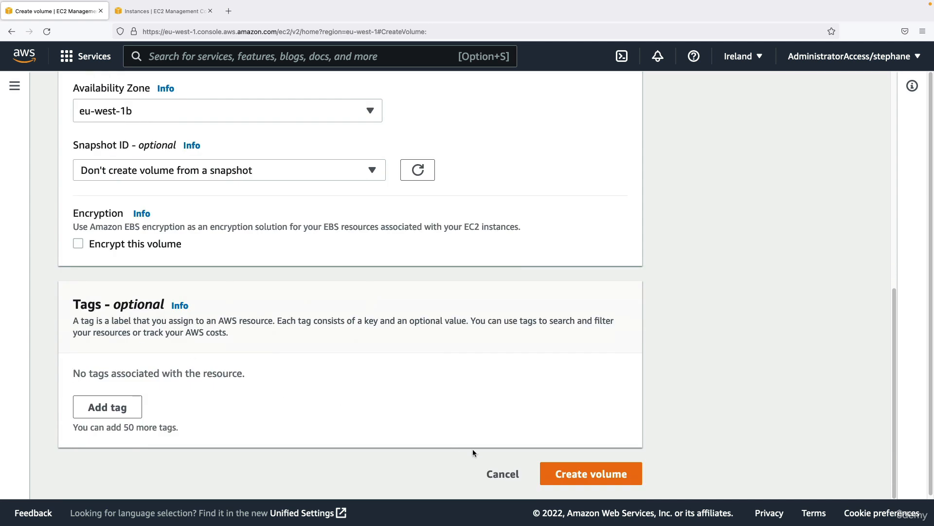
left_click(554, 471)
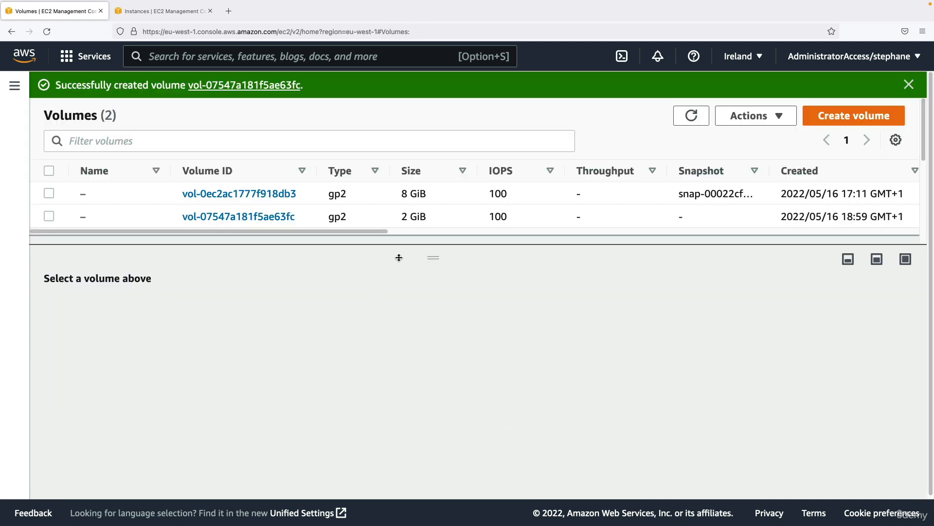
Dismiss the creation notification and select the new 2 GiB volume to view its details
left_click_drag(420, 248, 438, 266)
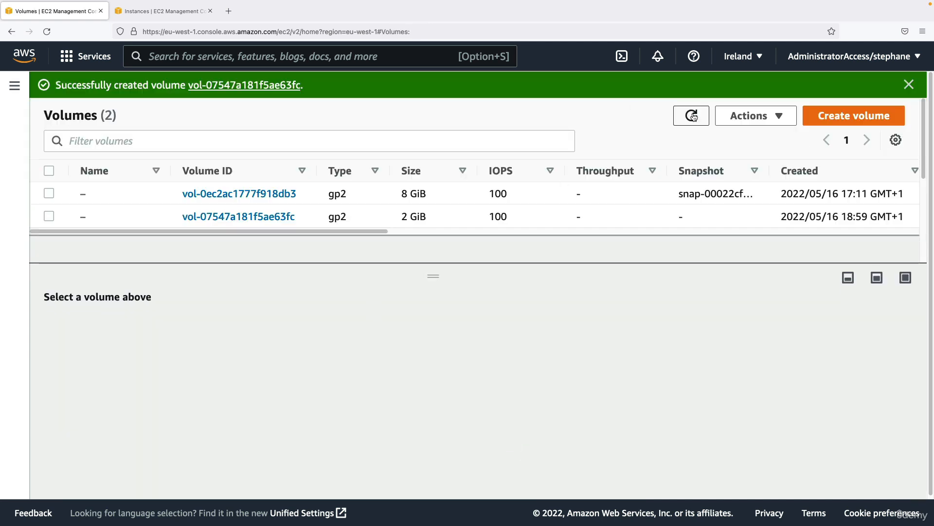
left_click(907, 84)
left_click(438, 191)
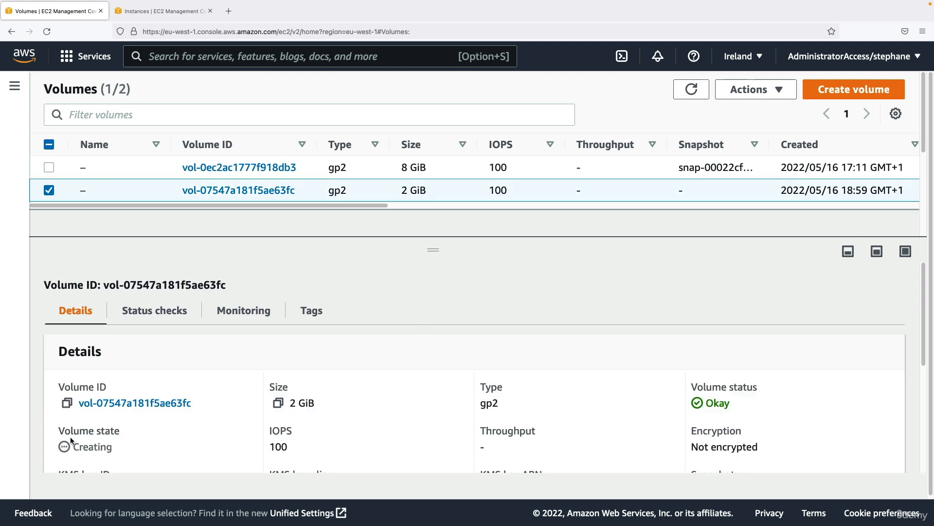
Refresh the volumes list and check the volume state of the new 2 GiB volume in its details
scroll(70, 440, "down", 4)
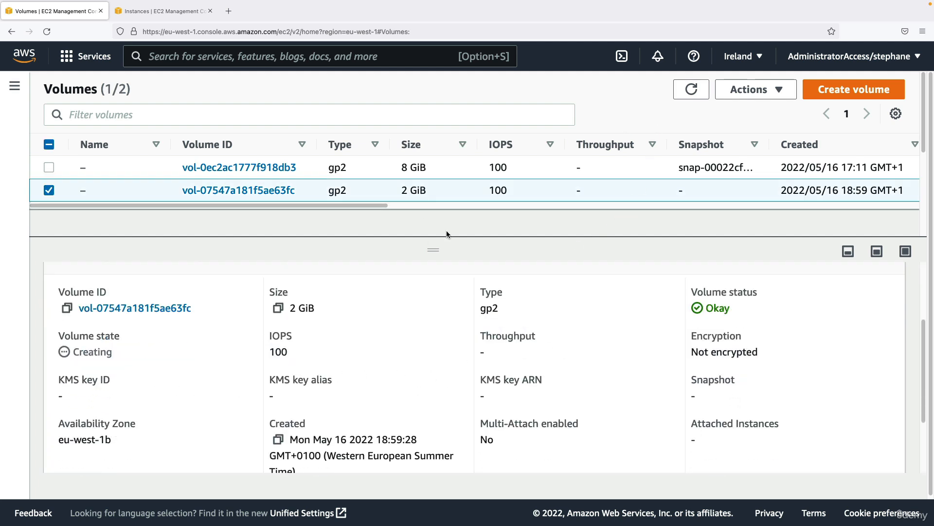
left_click(692, 90)
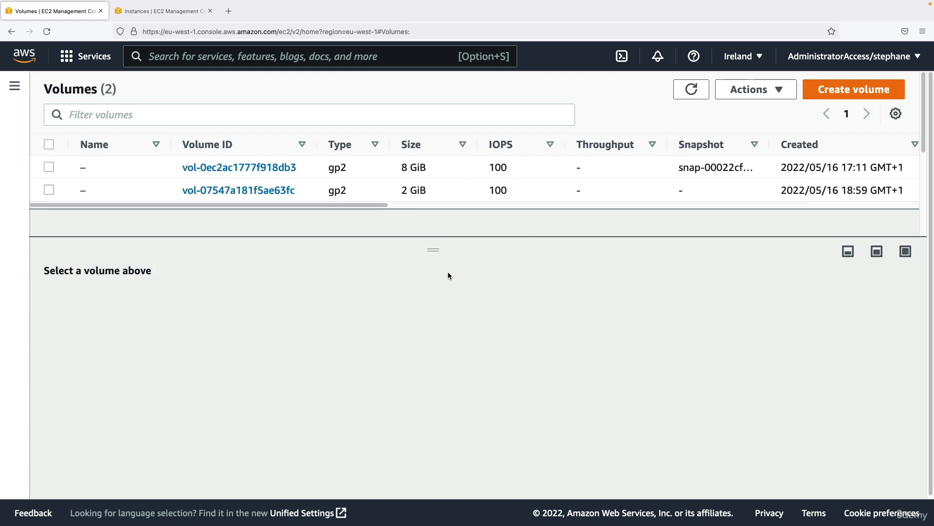
left_click(381, 189)
scroll(108, 388, "down", 2)
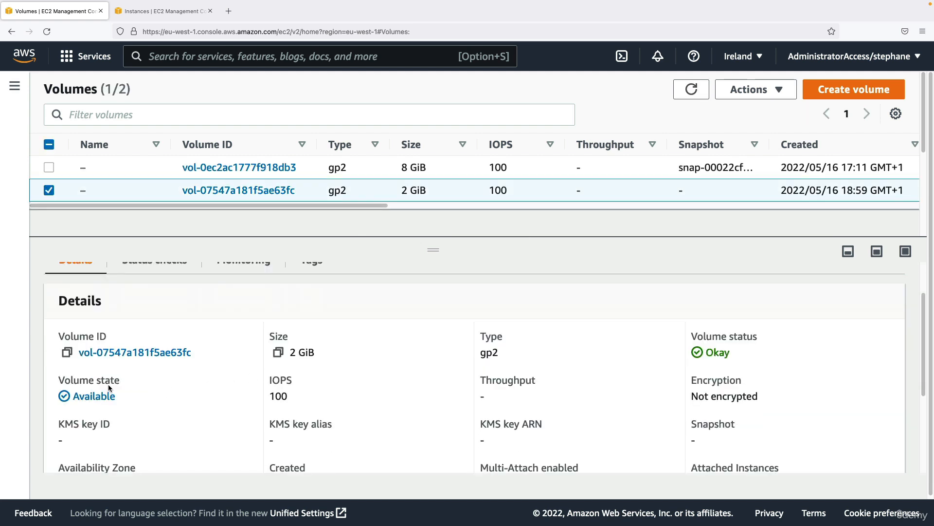
left_click_drag(56, 396, 124, 397)
left_click(111, 400)
Attach the selected 2 GiB volume to My First Instance with device name /dev/sdf
left_click(764, 98)
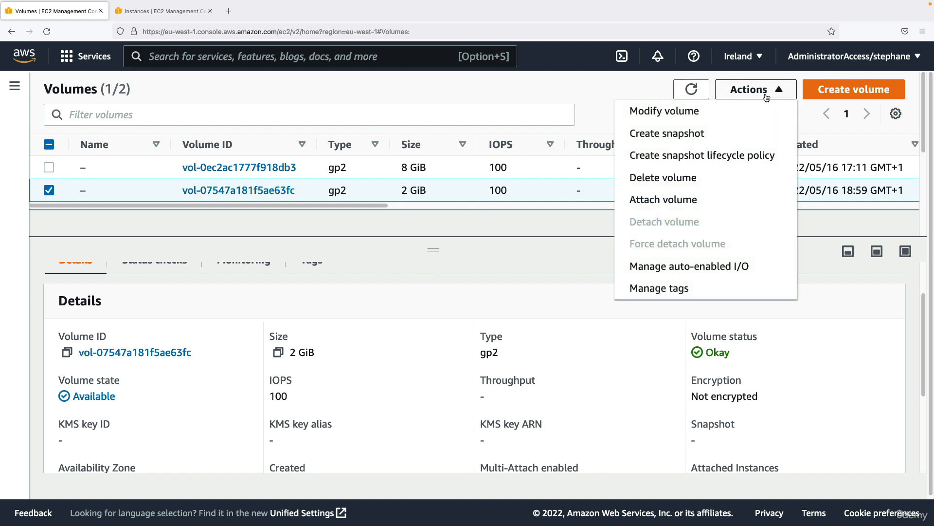
left_click(679, 201)
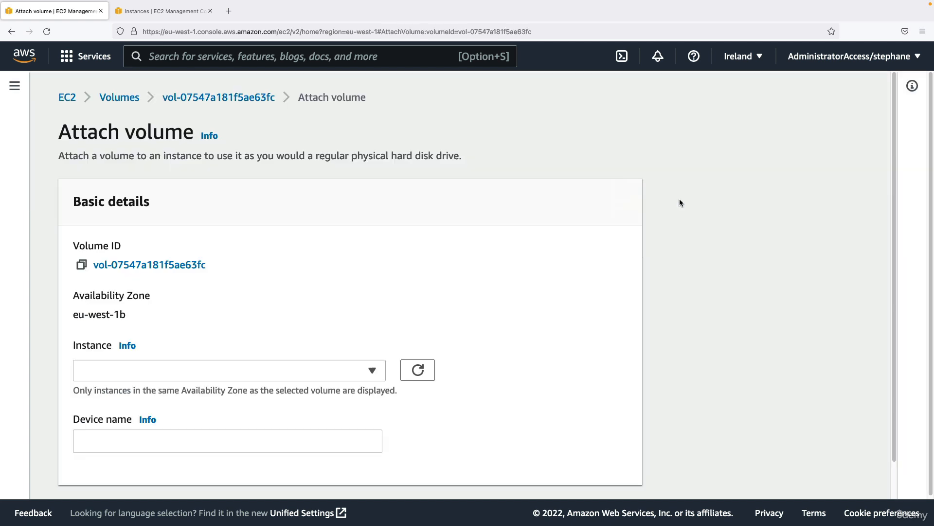
scroll(199, 355, "down", 1)
left_click(202, 331)
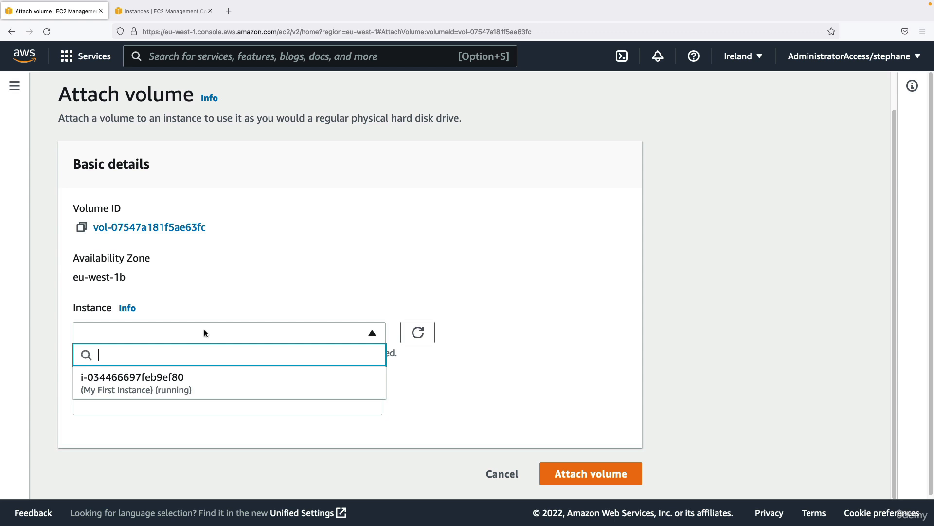
left_click(160, 393)
scroll(159, 389, "down", 3)
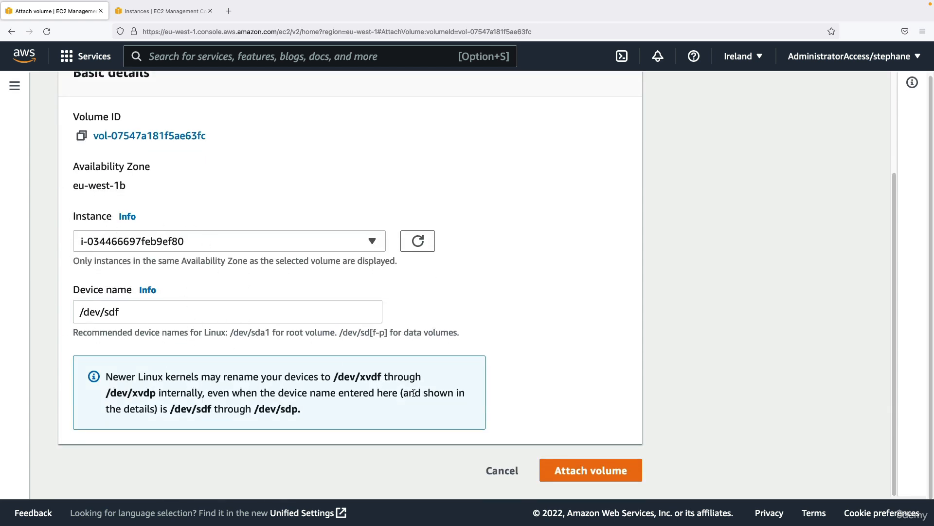
left_click(606, 469)
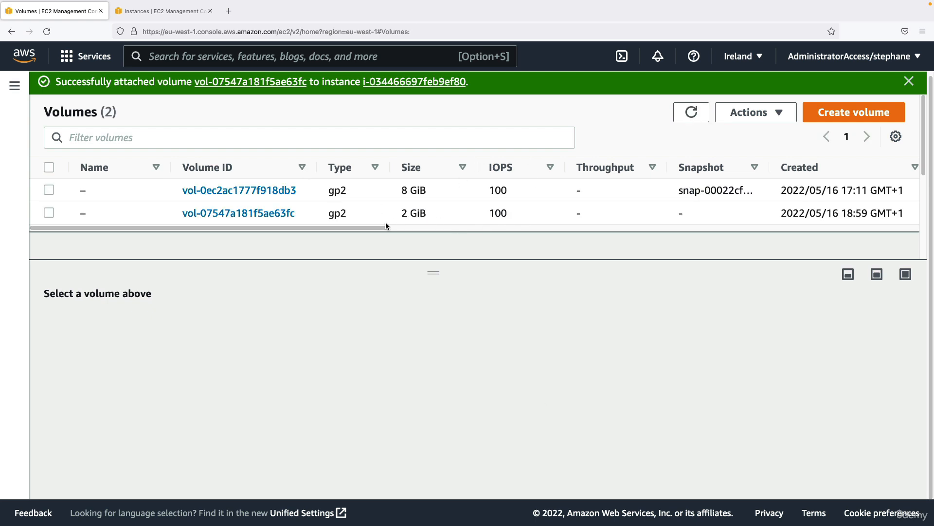
Refresh the instances list and examine the block devices in the storage details of My First Instance
left_click(160, 18)
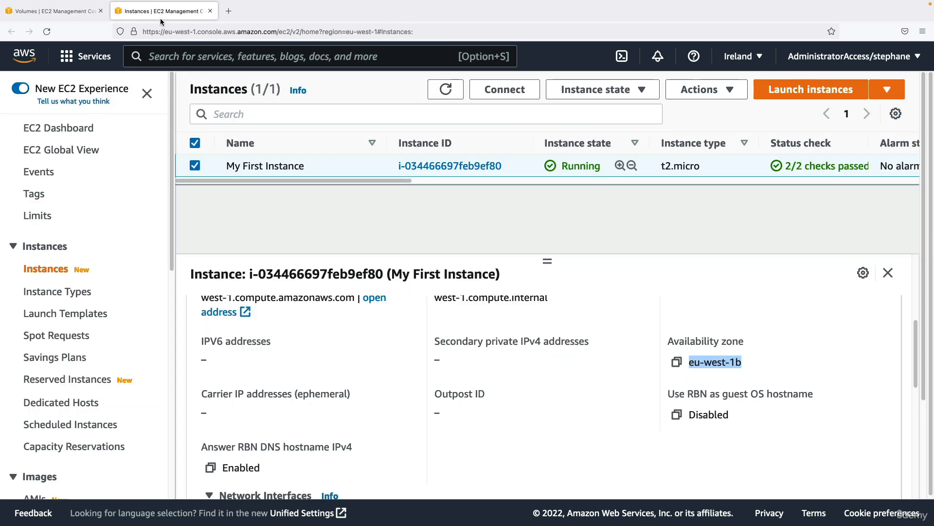
left_click(445, 95)
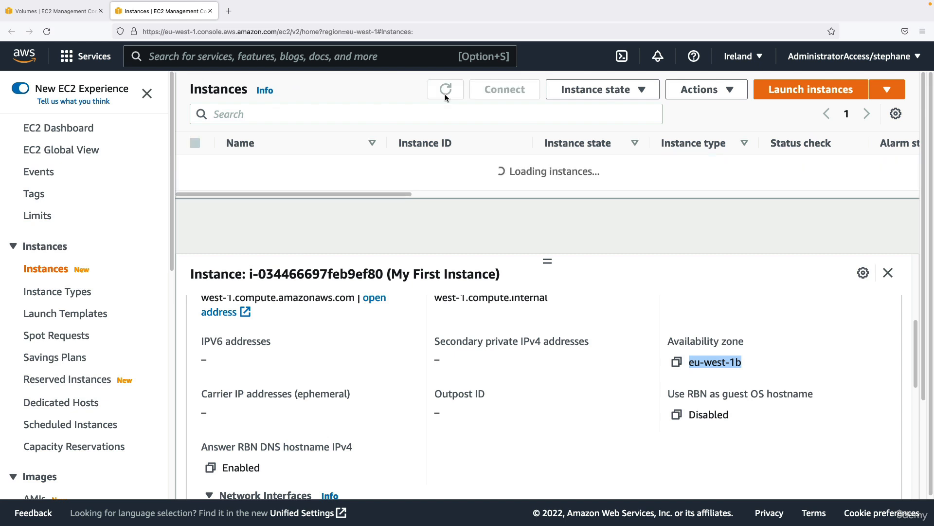
left_click(347, 167)
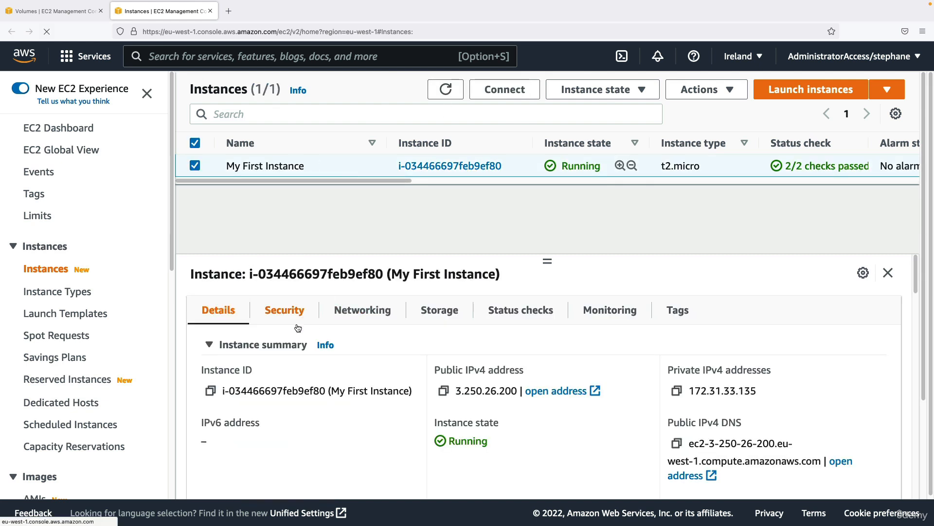
left_click(441, 311)
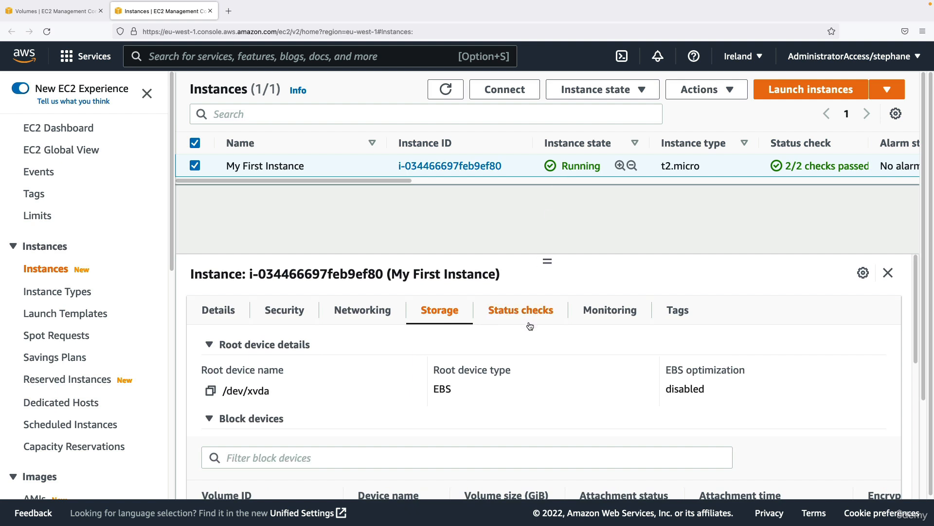
scroll(517, 350, "down", 3)
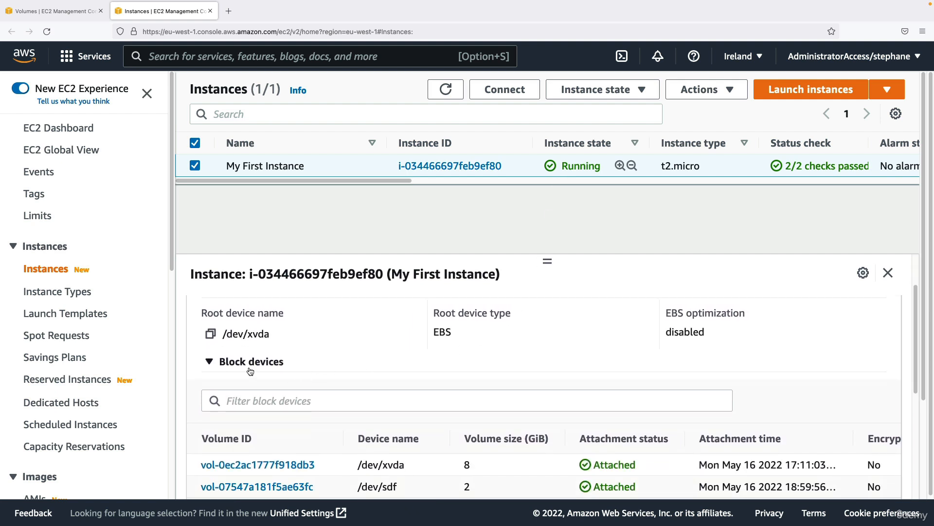
scroll(245, 370, "down", 2)
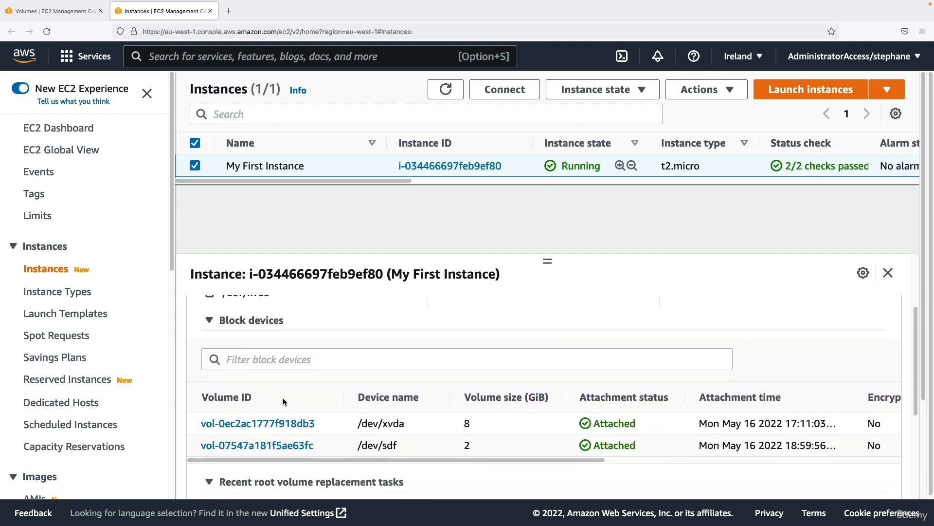
mouse_move(464, 423)
left_mouse_down()
mouse_move(489, 423)
mouse_move(452, 431)
left_mouse_up()
scroll(489, 425, "down", 1)
scroll(452, 434, "down", 3)
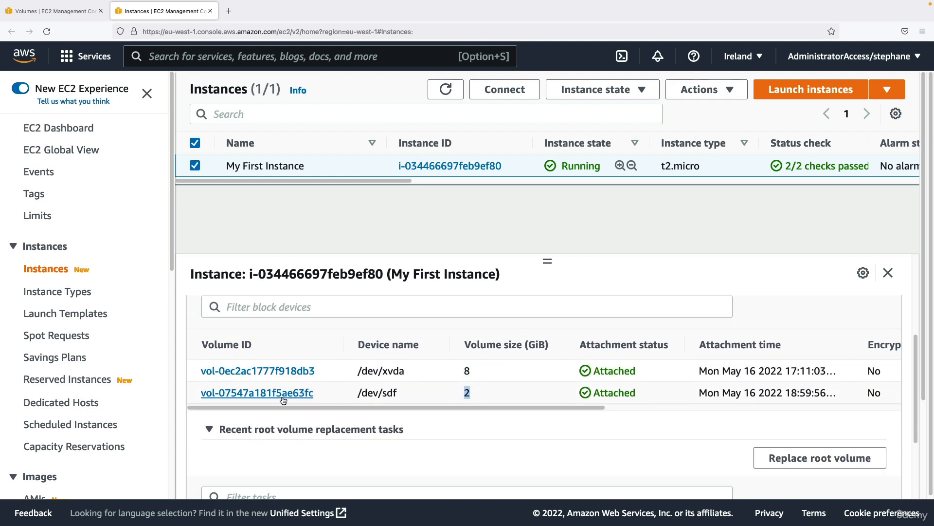
left_click(343, 384)
Search the web for "format EBS volume attach EC2" and open the AWS guide on making an EBS volume available on Linux
key("super+t")
type("format EBS v")
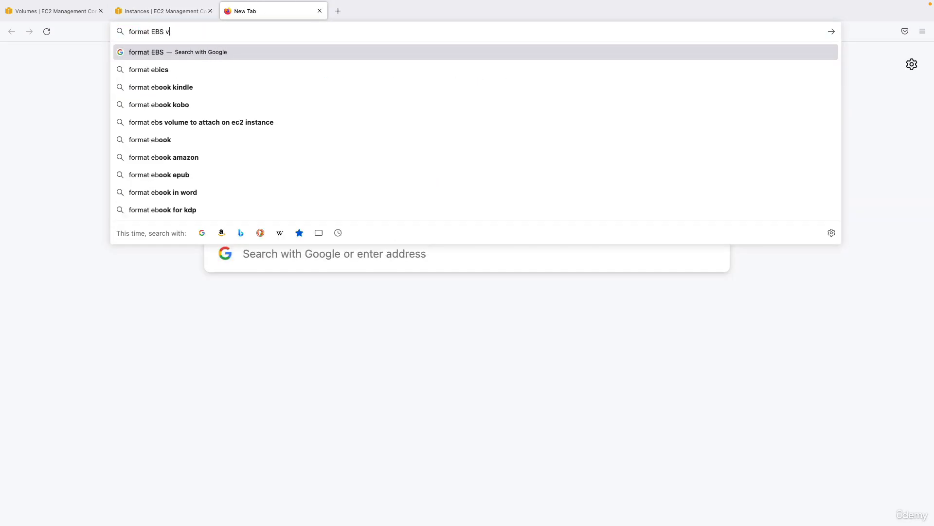
type("olume attach EC2")
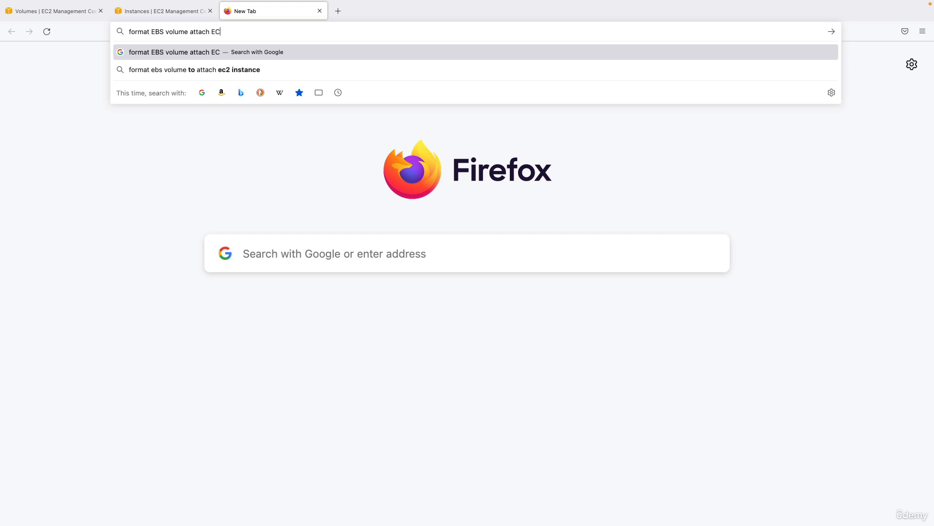
key("Return")
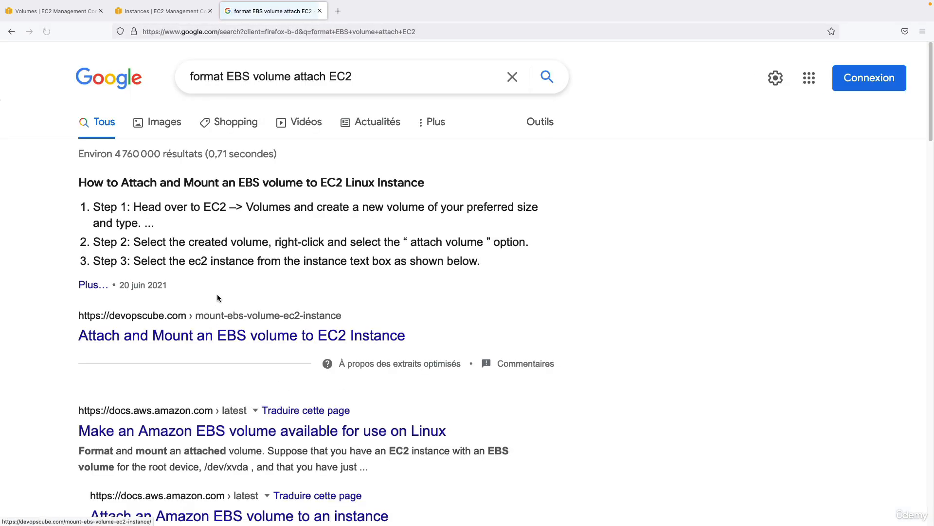
scroll(231, 332, "down", 3)
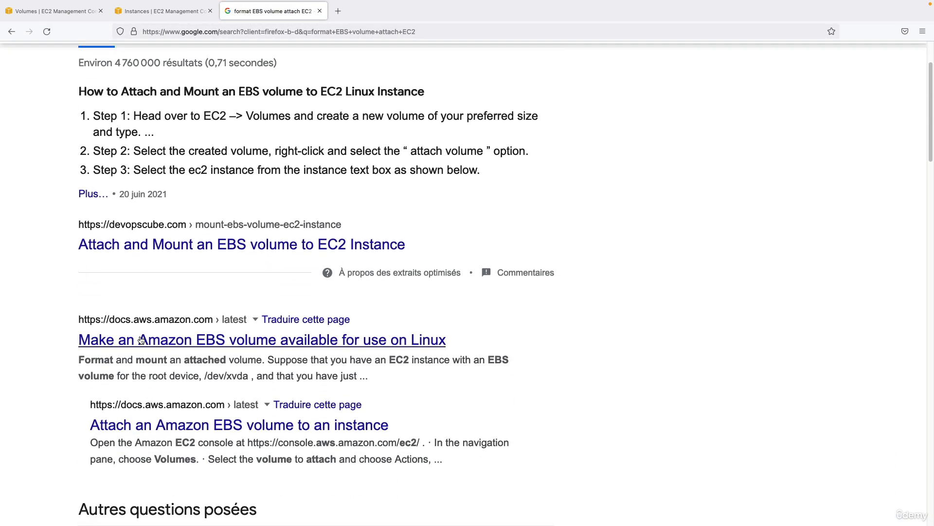
left_click(255, 342)
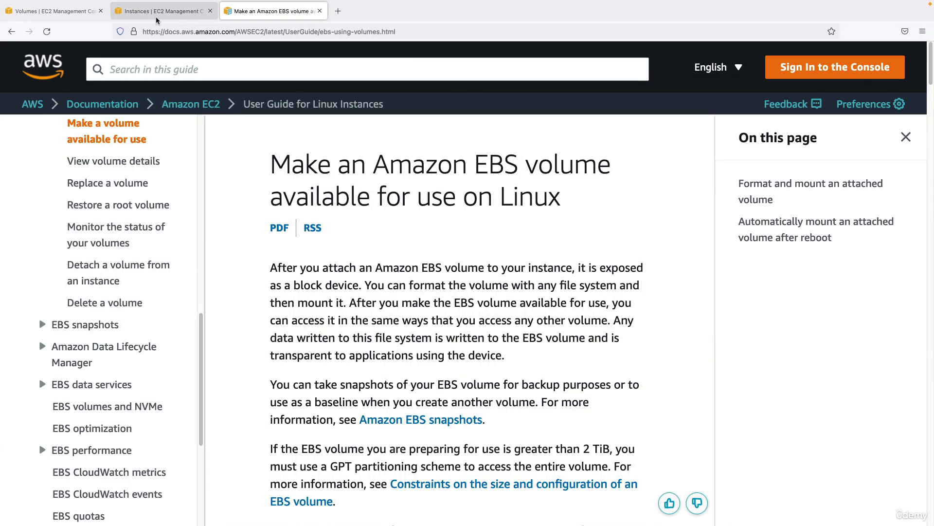
Return to the volumes page and start another General Purpose SSD (gp2) volume with a size of 2 GiB
left_click(75, 14)
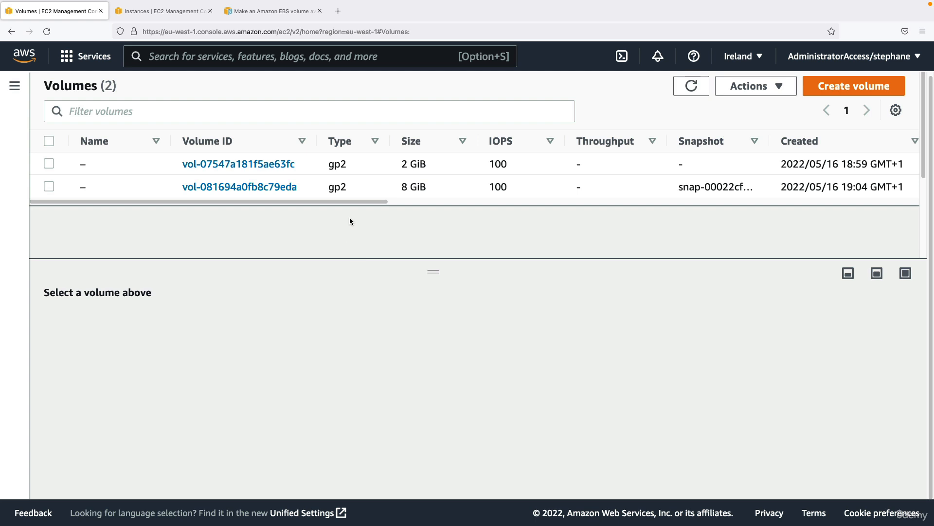
left_click(814, 93)
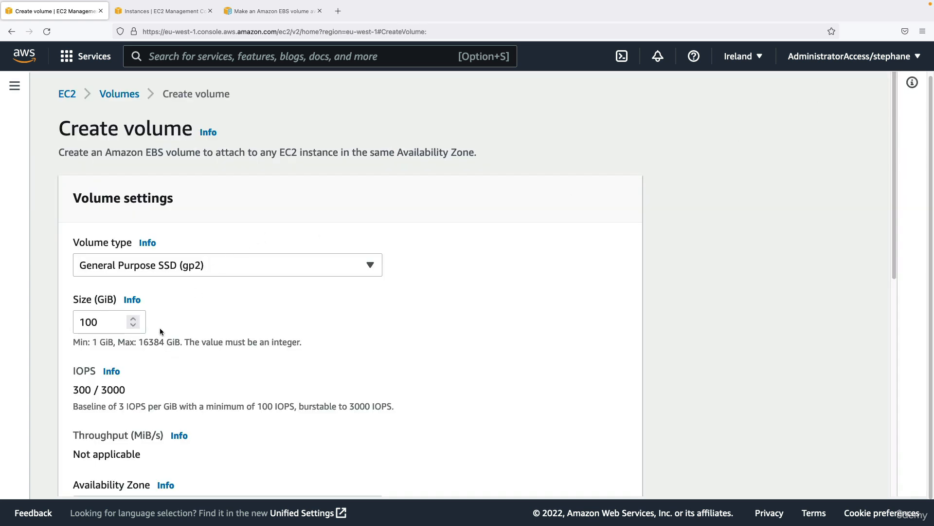
double_click(102, 321)
type("2")
scroll(195, 312, "down", 5)
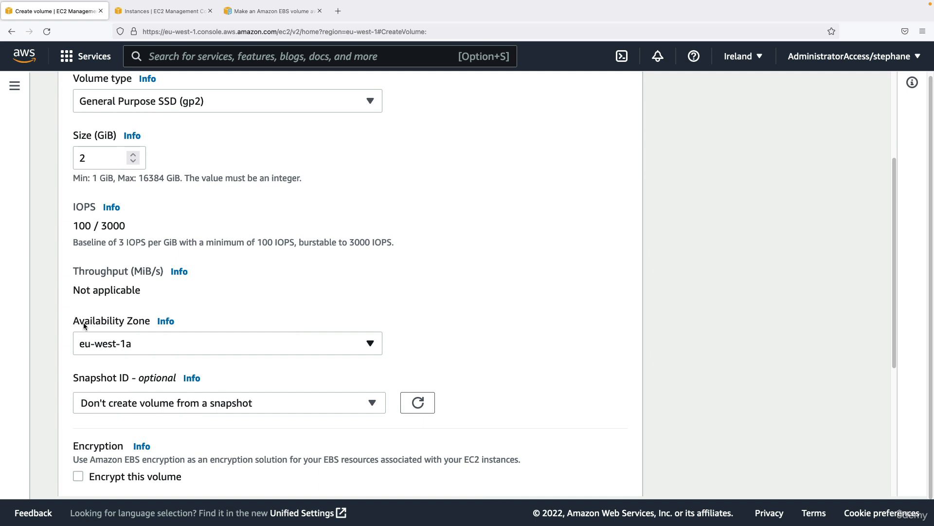
Keep the availability zone at eu-west-1a and create the volume without snapshot, encryption or tags
left_click_drag(83, 327, 141, 323)
scroll(126, 324, "down", 1)
left_click(109, 325)
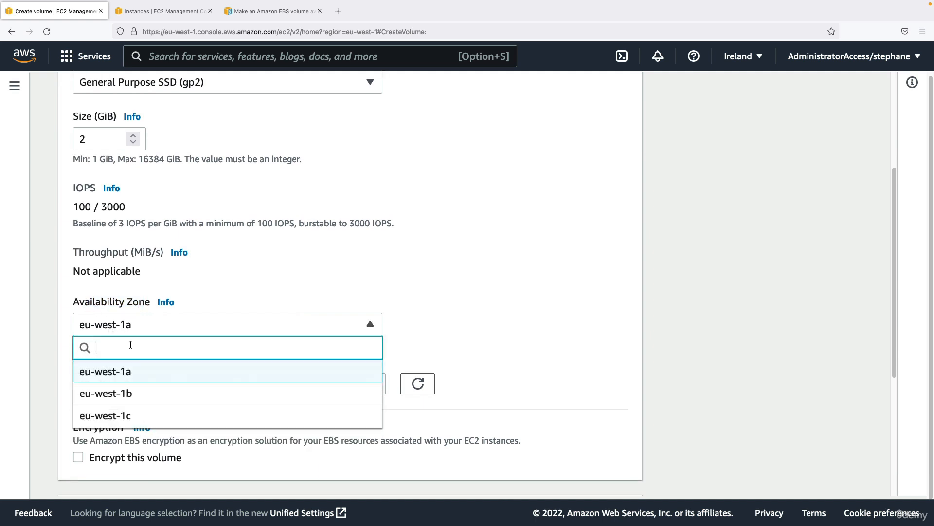
left_click(125, 371)
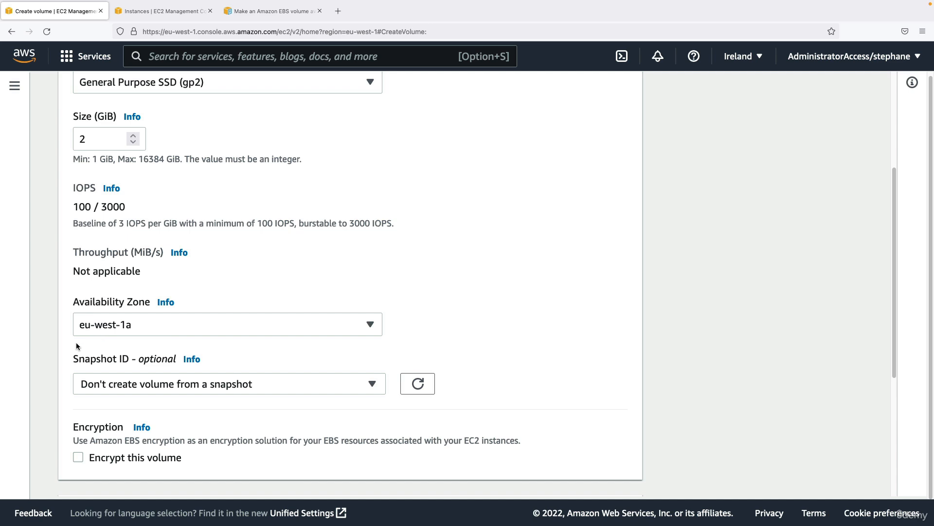
scroll(133, 322, "down", 5)
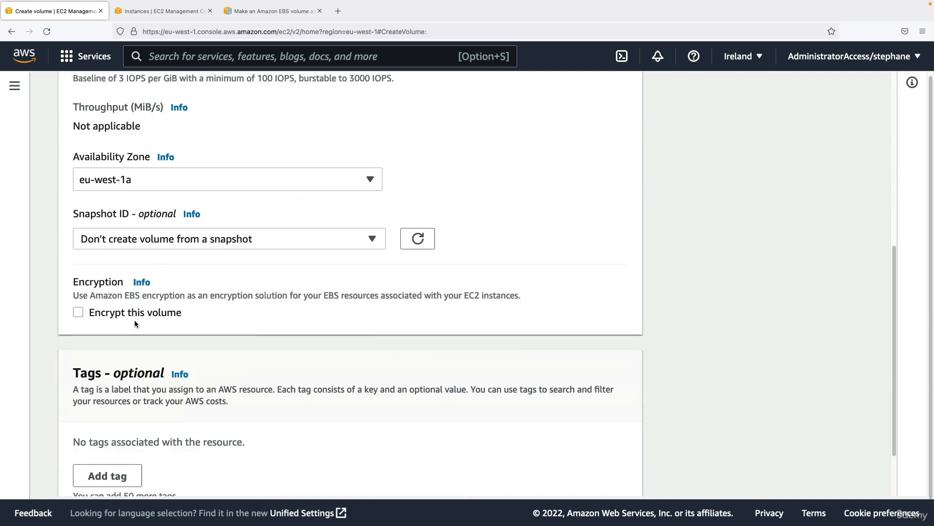
left_click(558, 472)
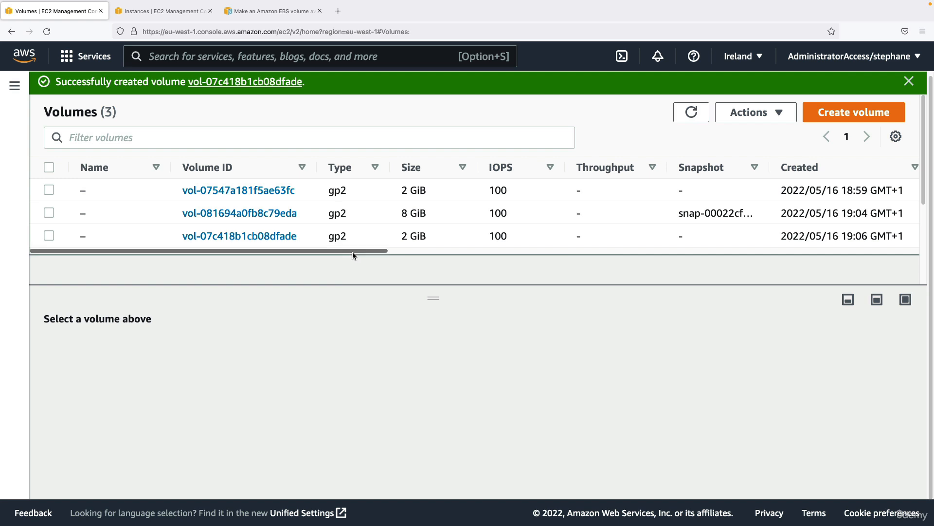
Refresh the volumes list, compare the volumes' availability zones and states, and select the new eu-west-1a volume
left_click_drag(352, 252, 619, 252)
left_click(693, 115)
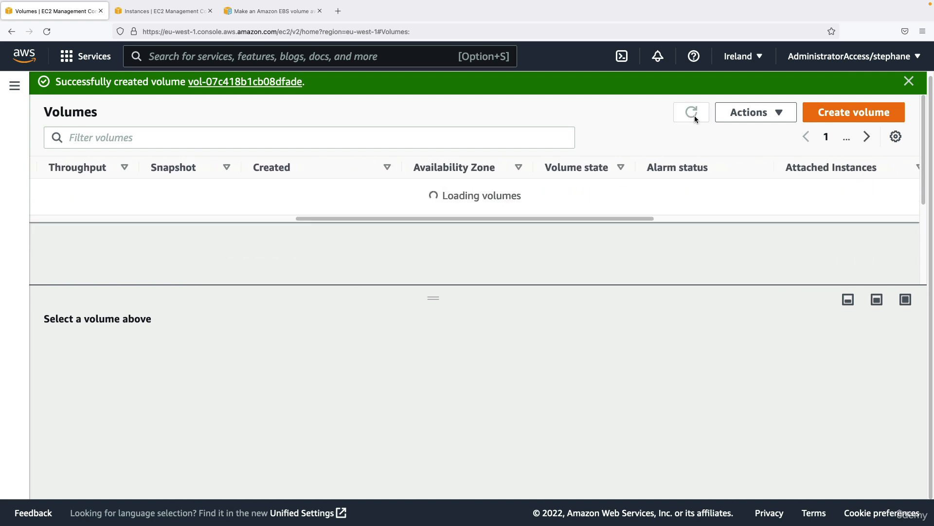
left_click(557, 237)
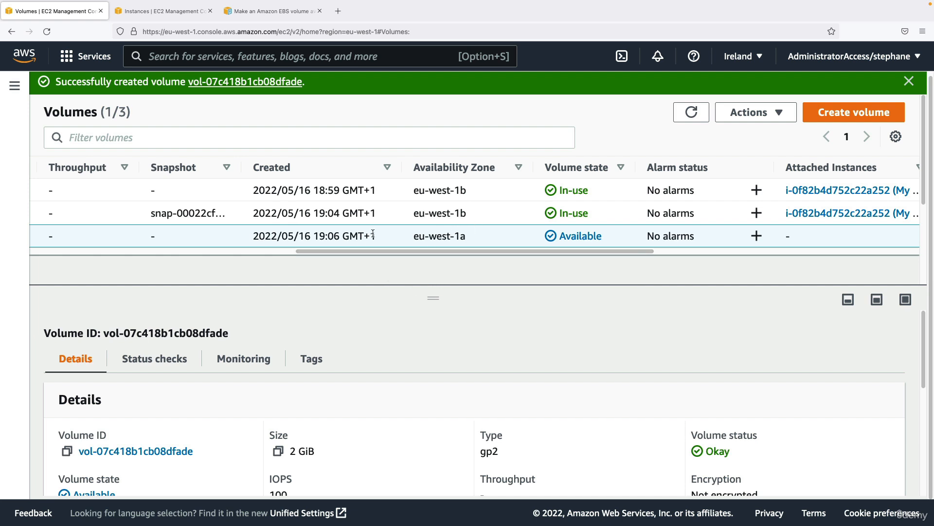
Check which instances the eu-west-1a volume can be attached to and its availability zone, and cancel the attachment
left_click(749, 113)
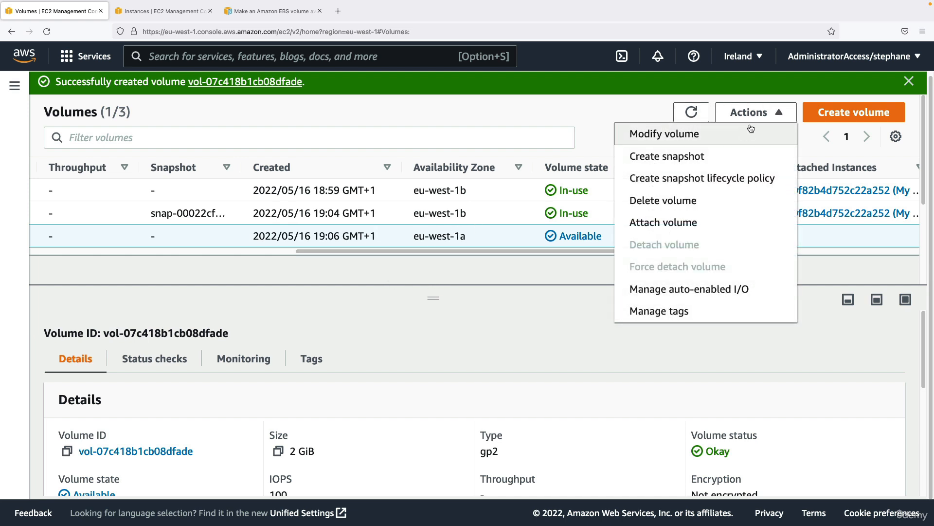
left_click(699, 229)
scroll(255, 298, "down", 1)
left_click(199, 335)
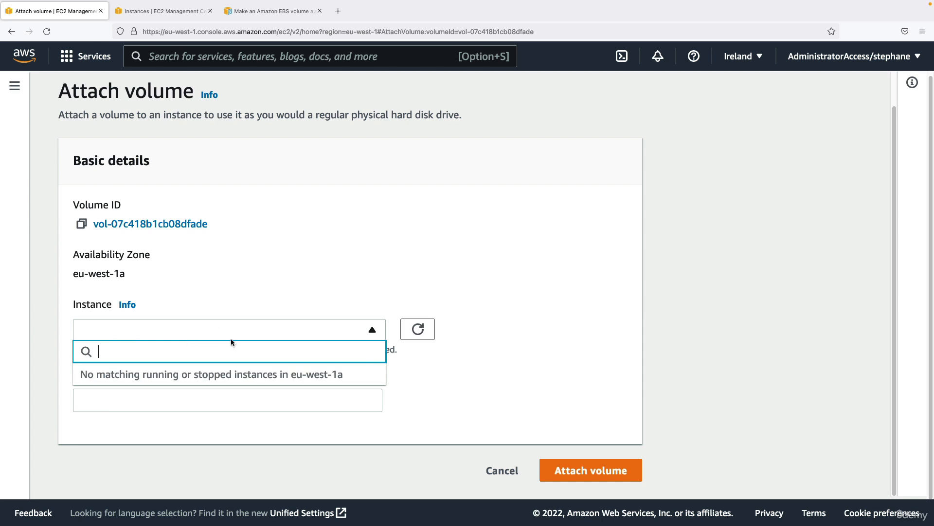
left_click(265, 319)
left_click(271, 335)
left_click(202, 314)
left_click(244, 335)
left_click(252, 319)
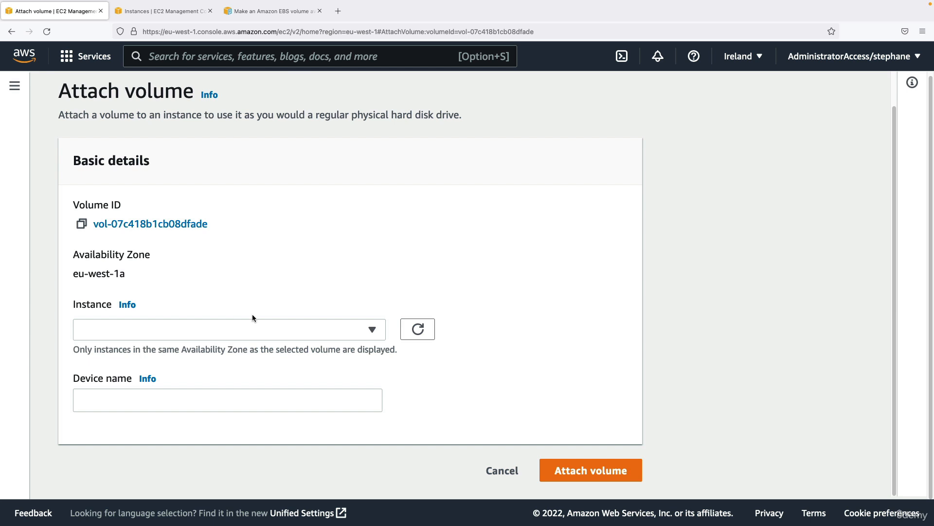
triple_click(123, 272)
left_click(152, 272)
left_click(482, 469)
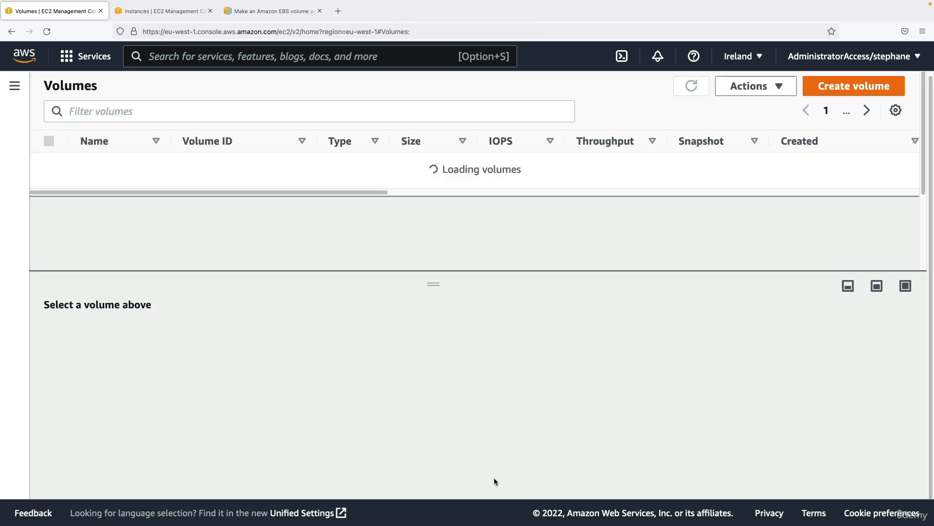
Delete the available 2 GiB volume located in eu-west-1a and confirm the deletion
left_click_drag(387, 223, 576, 211)
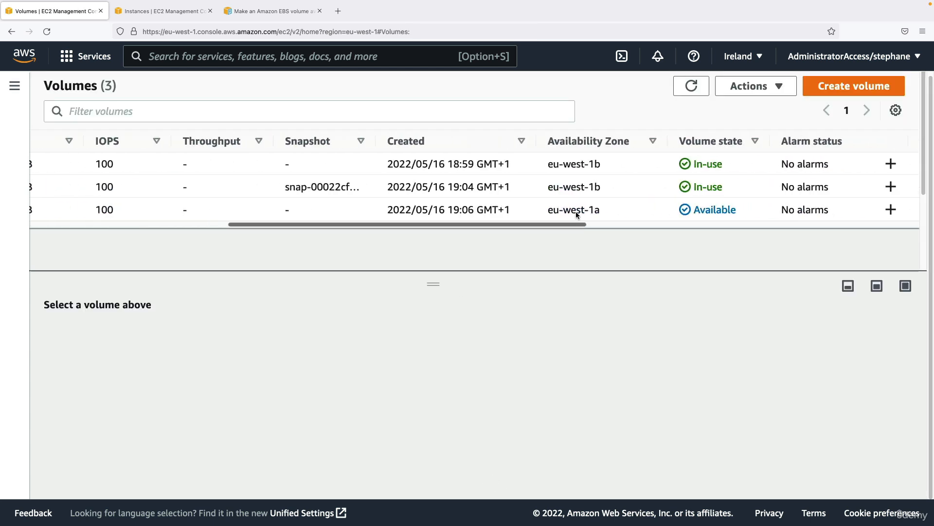
left_click(584, 209)
left_click(749, 86)
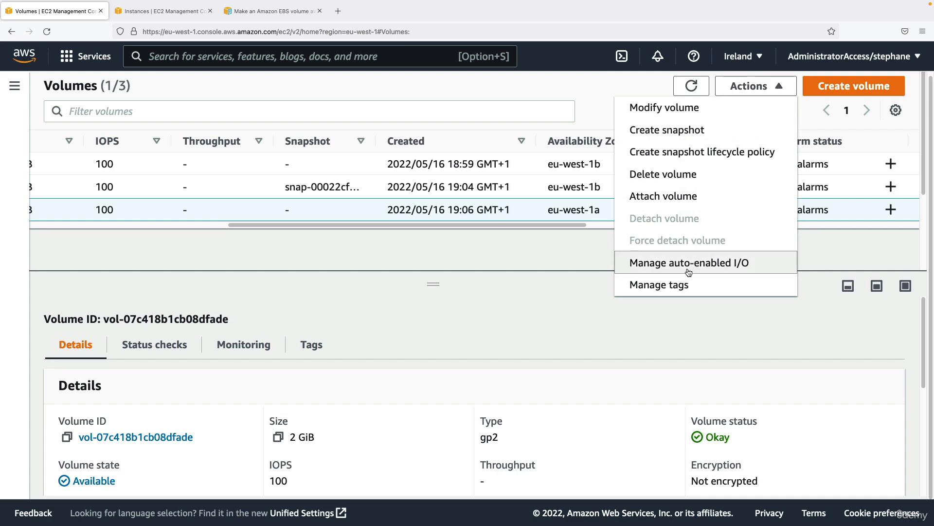
left_click(663, 174)
left_click(654, 364)
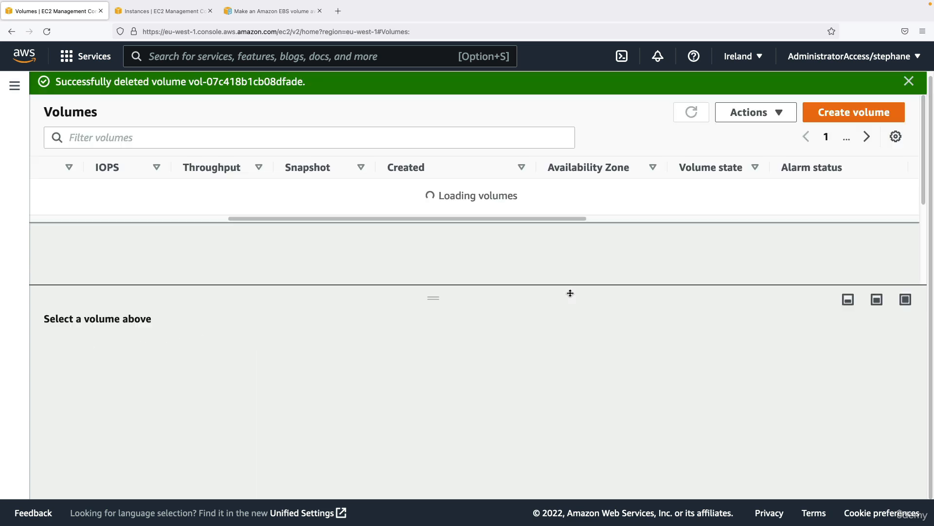
left_click_drag(514, 229, 273, 220)
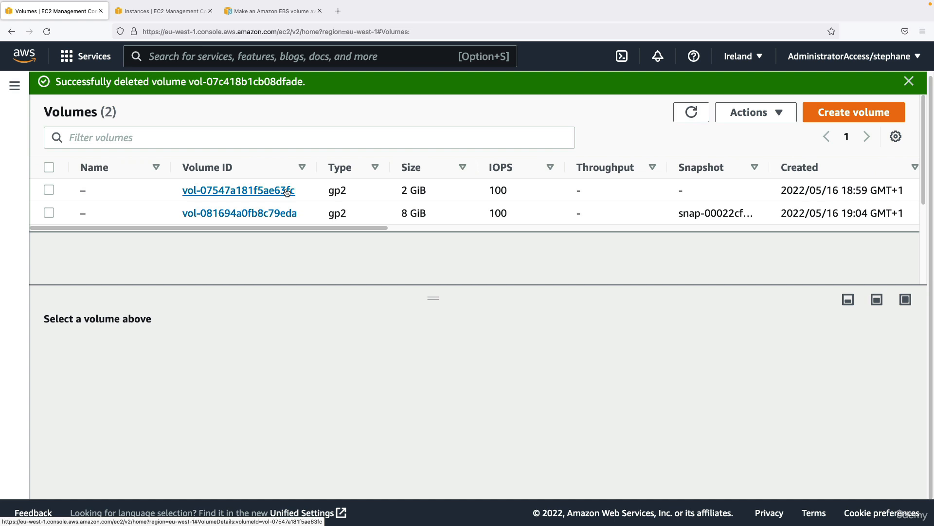
Compare the volumes list with the root device and block devices in My First Instance's storage details
key("ctrl+Tab")
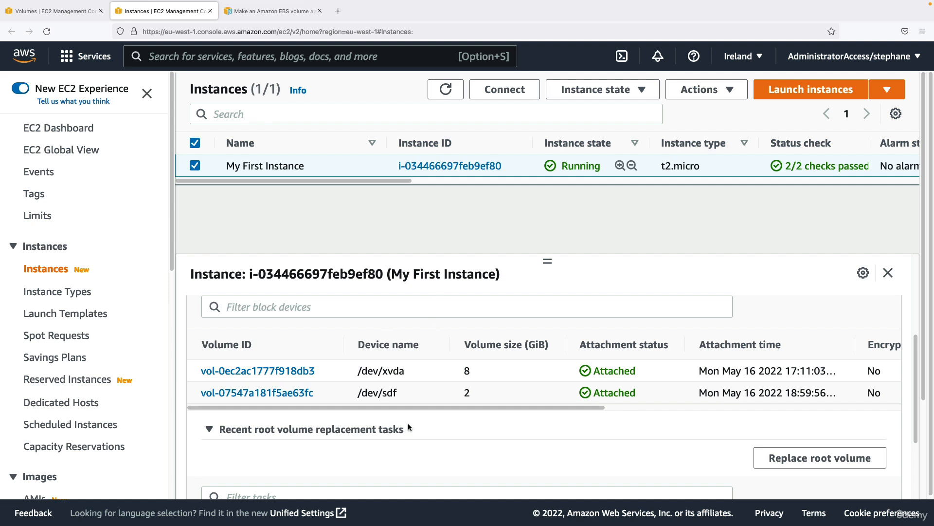
left_click(71, 11)
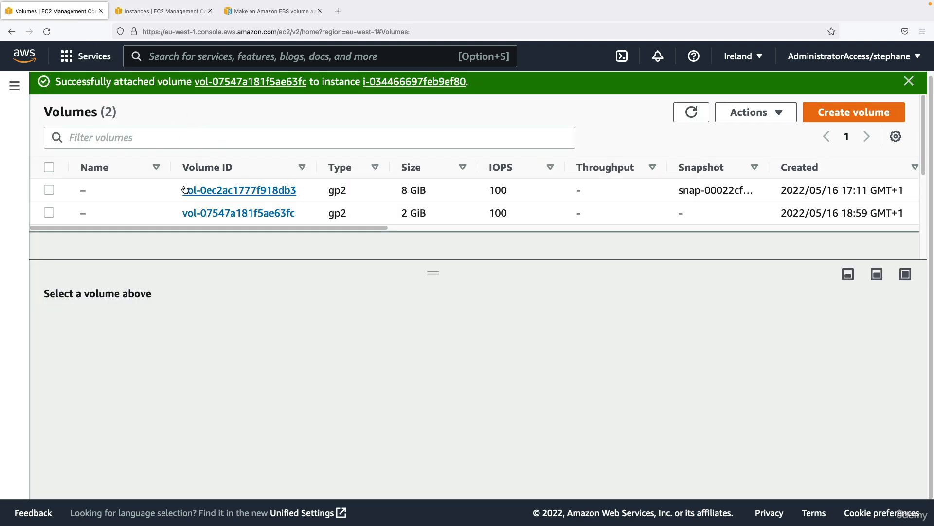
left_click(176, 11)
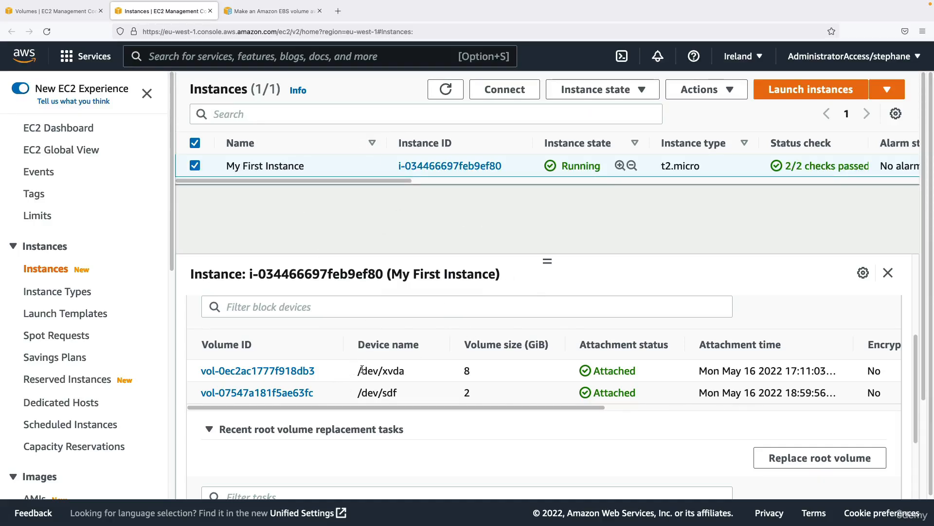
scroll(342, 384, "up", 3)
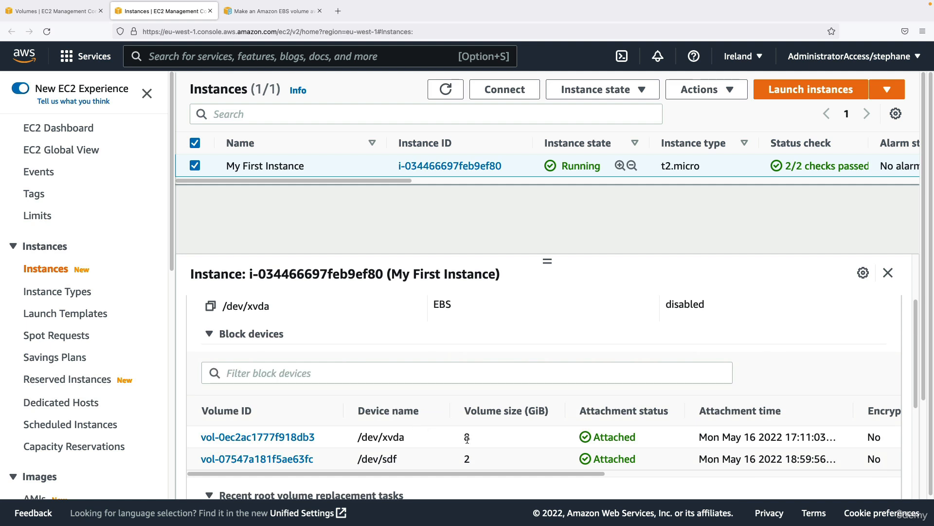
left_click_drag(471, 437, 440, 436)
left_click(450, 442)
scroll(455, 440, "up", 1)
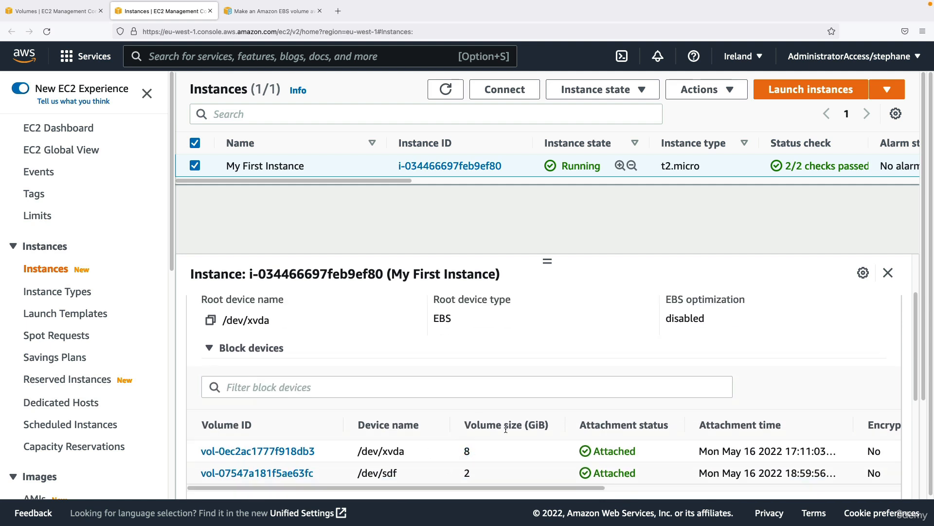
scroll(313, 371, "up", 3)
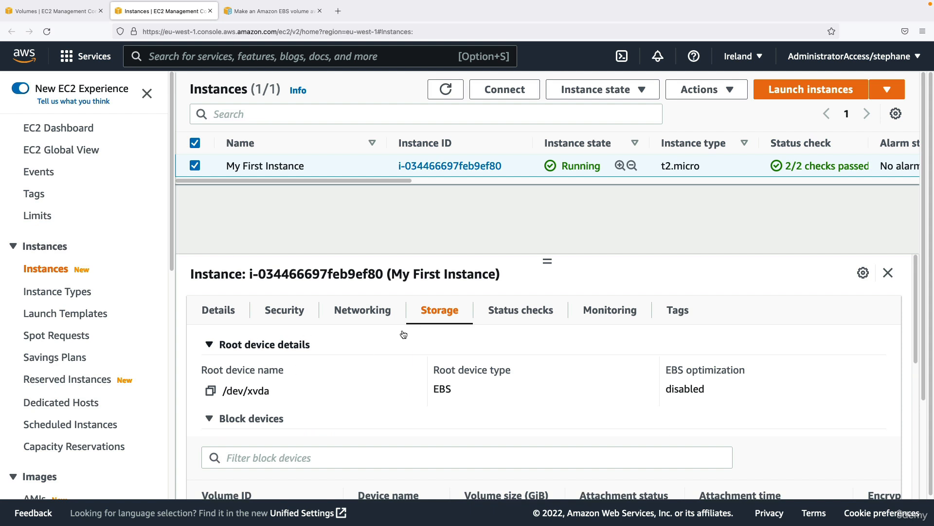
scroll(424, 317, "down", 5)
scroll(248, 345, "up", 2)
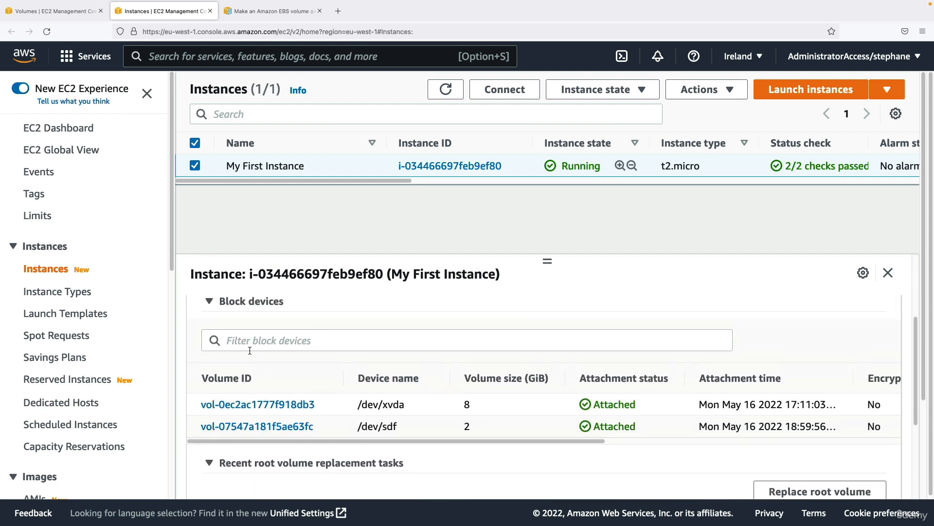
scroll(248, 345, "up", 1)
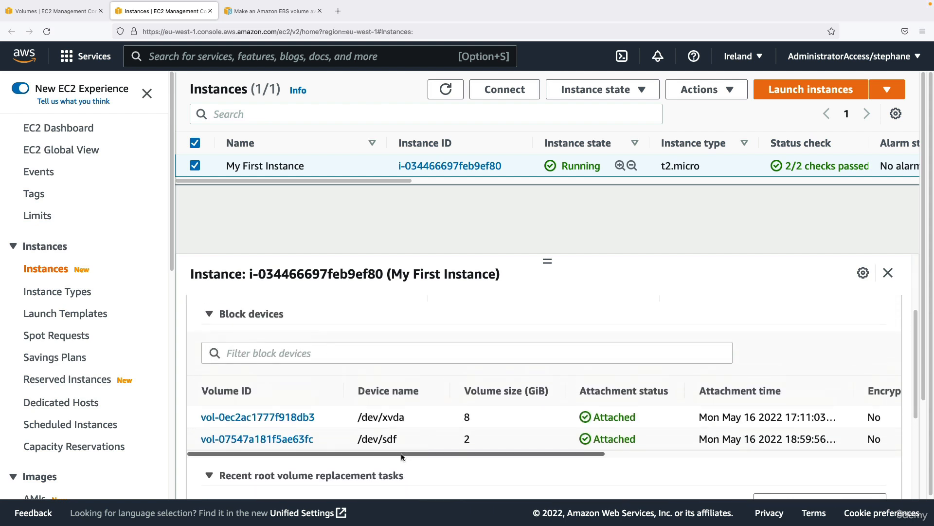
Compare the delete-on-termination setting of the instance's 8 GiB root volume and 2 GiB attached volume
left_click_drag(401, 453, 747, 460)
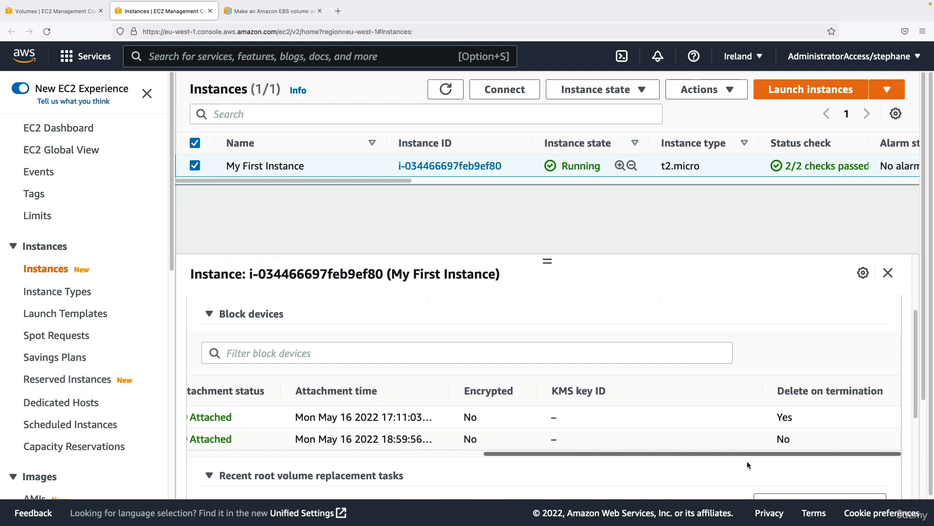
left_click_drag(780, 391, 882, 391)
left_click(806, 419)
double_click(805, 419)
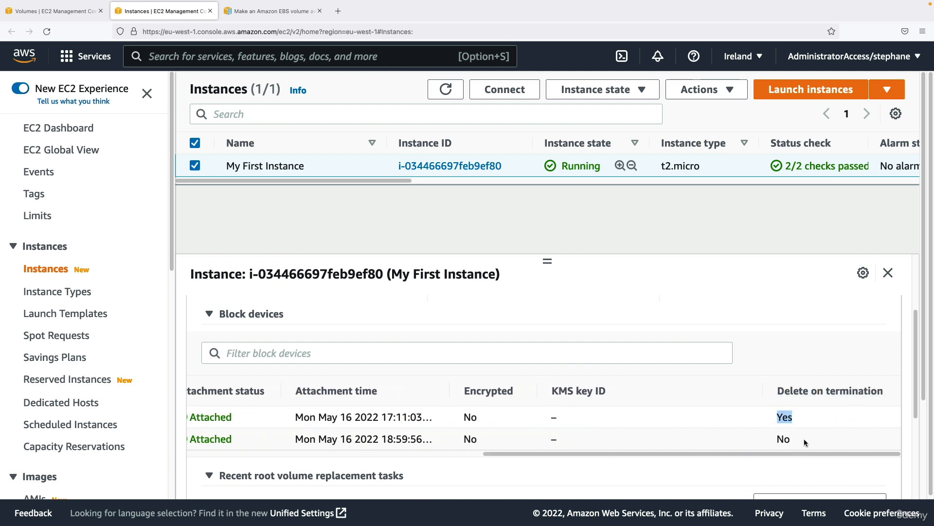
left_click_drag(806, 443, 754, 438)
left_click_drag(798, 419, 747, 420)
scroll(487, 431, "left", 10)
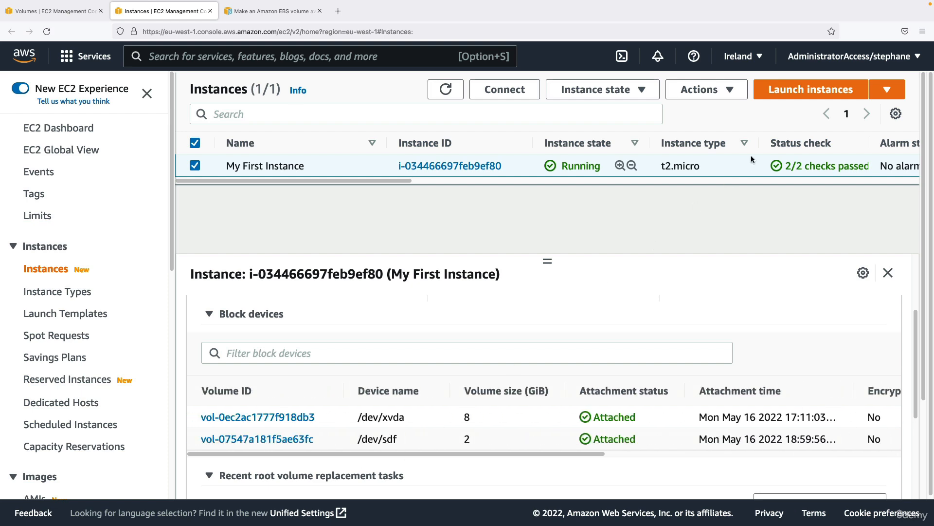
Start launching a new instance and inspect the advanced storage details of its root volume
left_click(790, 90)
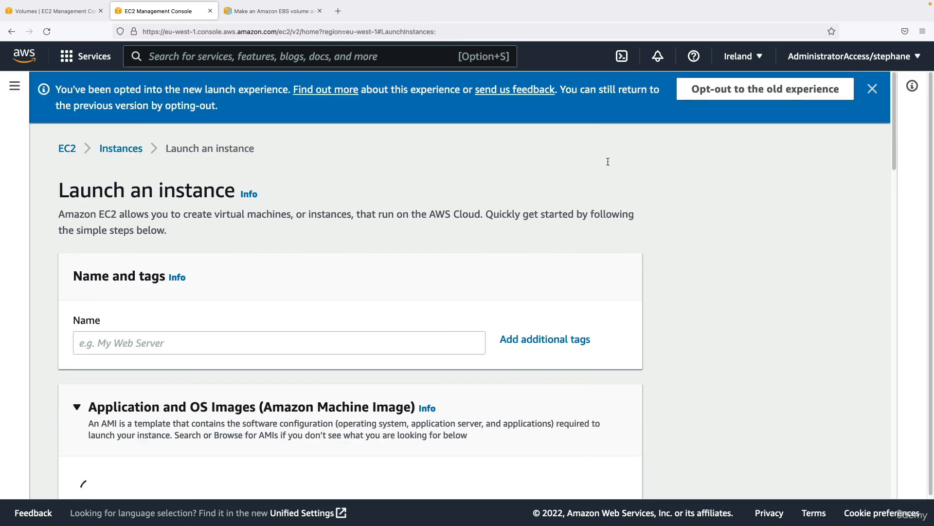
scroll(288, 334, "down", 15)
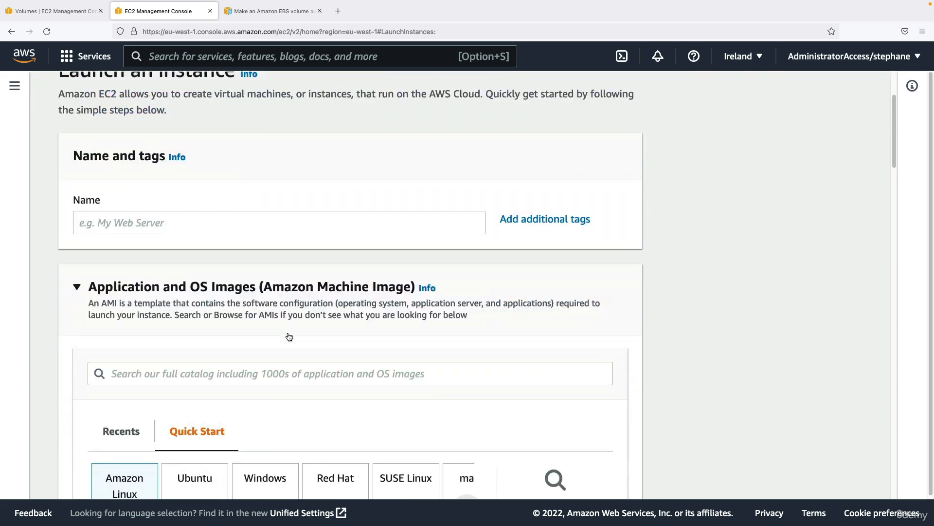
scroll(290, 317, "down", 14)
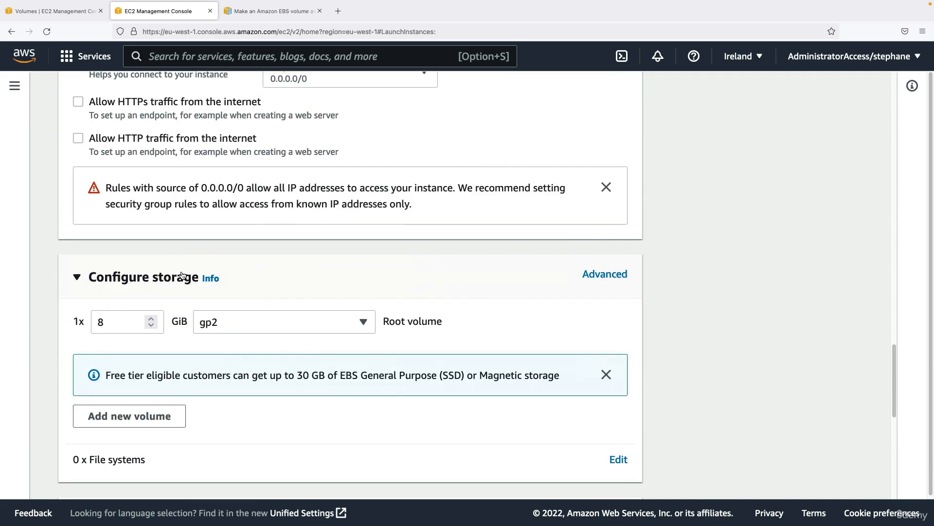
scroll(146, 280, "down", 2)
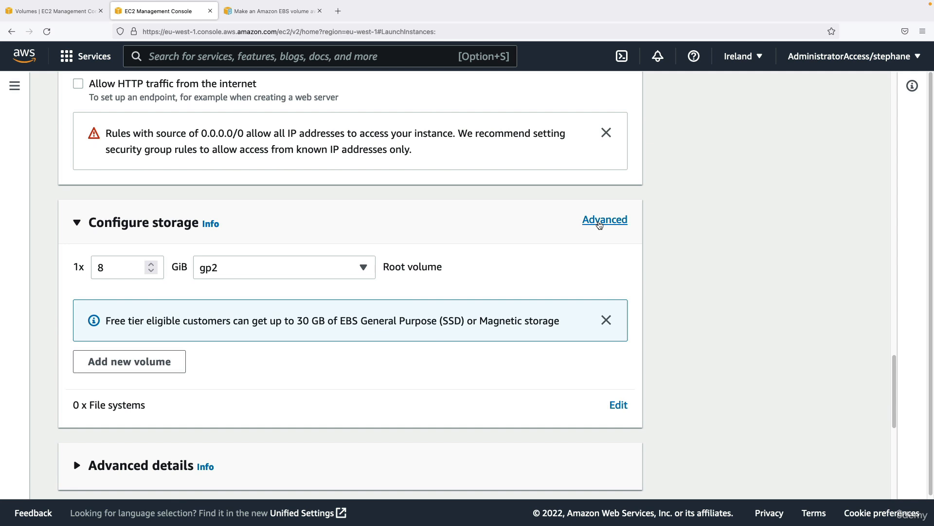
left_click(600, 224)
left_click(236, 310)
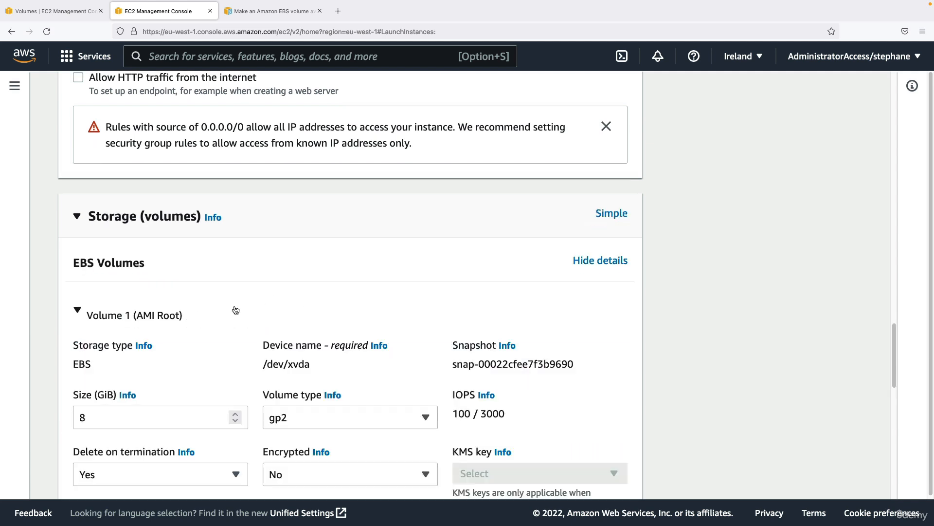
scroll(236, 310, "down", 2)
scroll(112, 331, "down", 1)
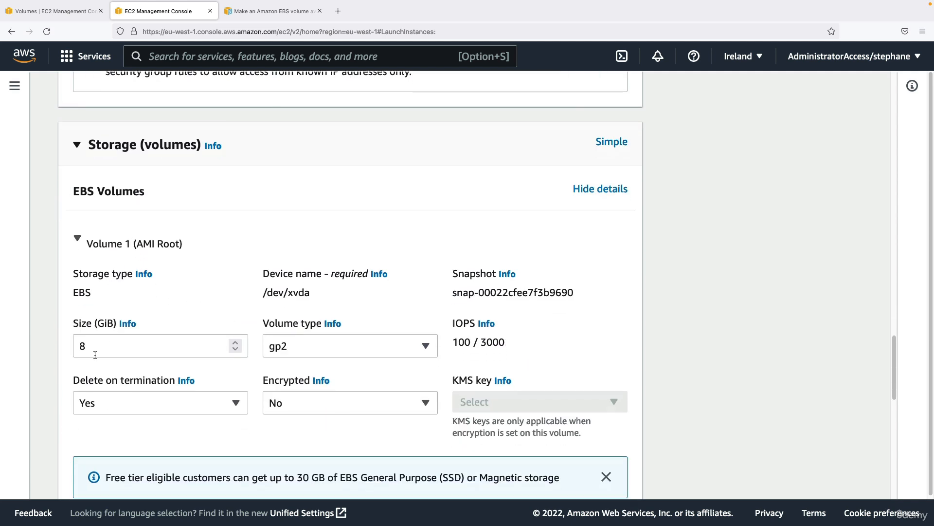
scroll(116, 370, "down", 1)
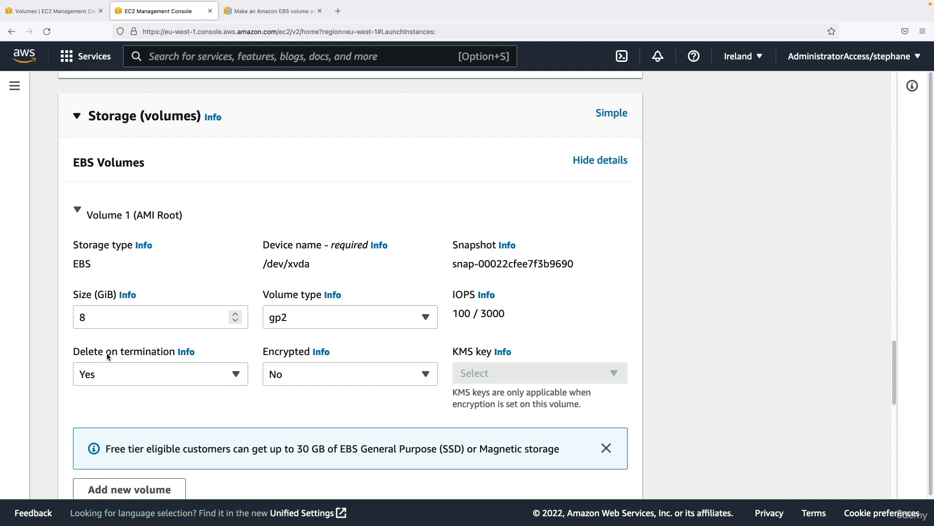
Set Delete on termination to No for the new instance's AMI root volume
left_click(106, 377)
left_click(98, 419)
scroll(128, 346, "down", 1)
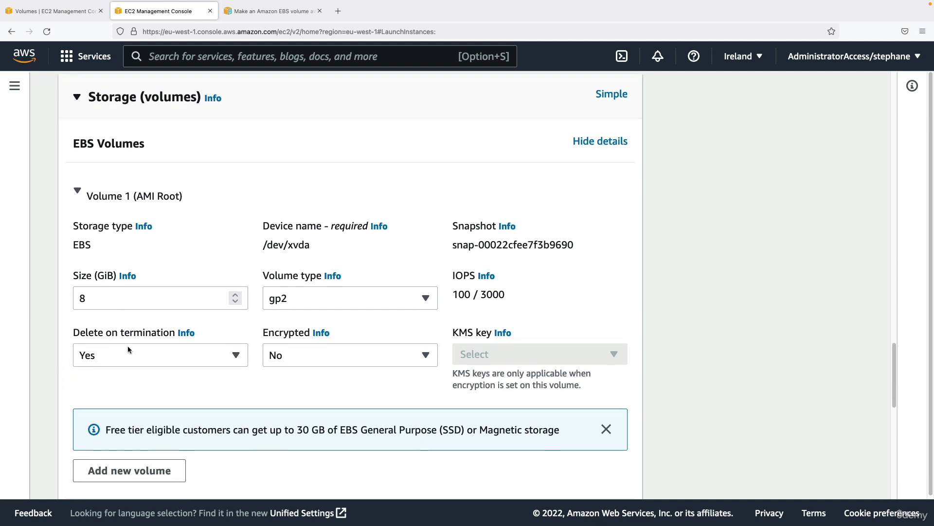
left_click(110, 351)
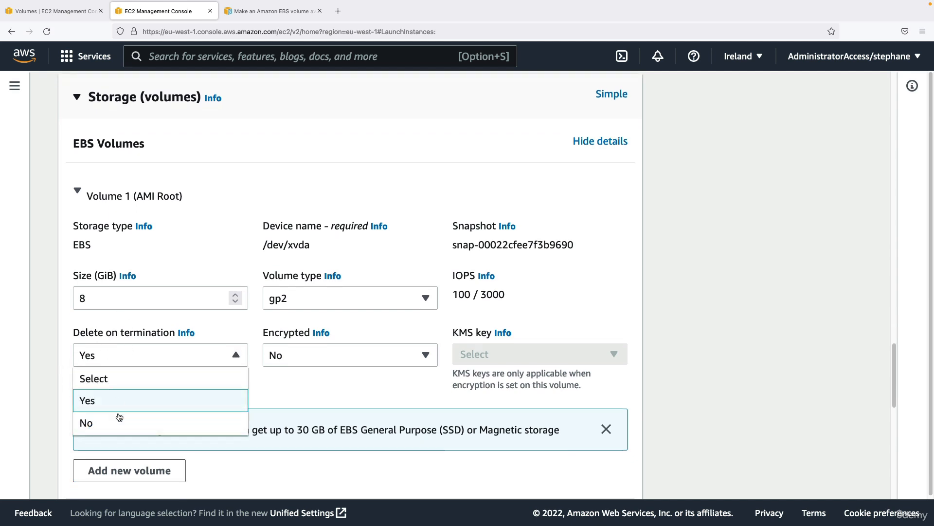
left_click(119, 419)
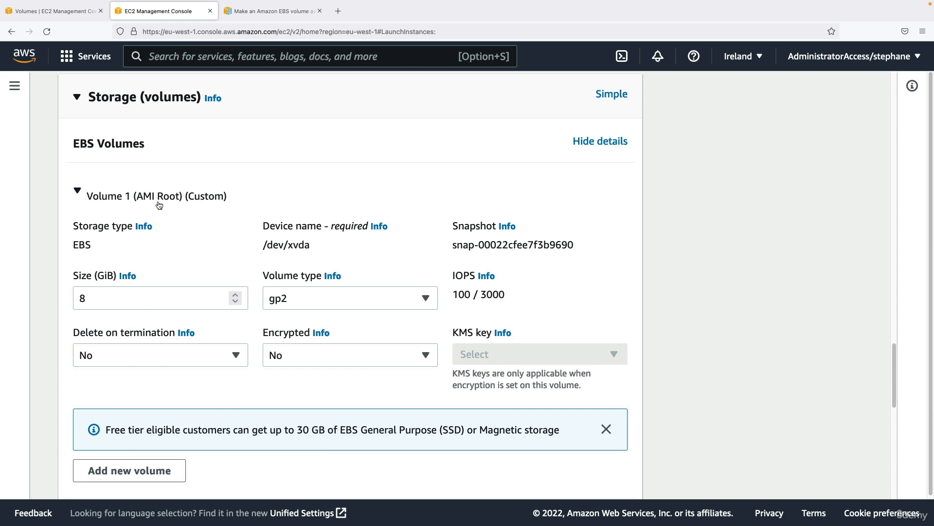
Set the root volume's Delete on termination back to Yes and cancel the instance launch
left_click(137, 352)
left_click(139, 398)
scroll(498, 385, "down", 10)
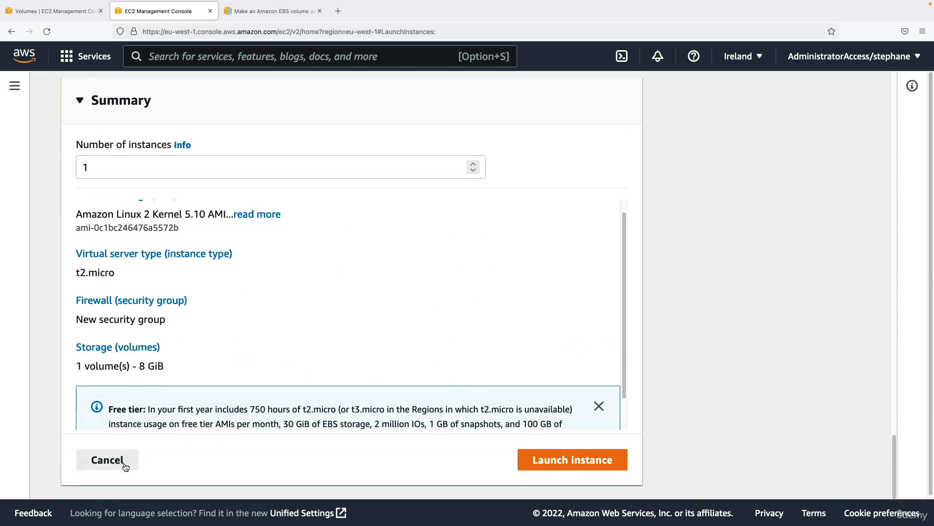
left_click(104, 457)
Recheck the delete-on-termination values for the block devices attached to My First Instance
scroll(492, 415, "down", 5)
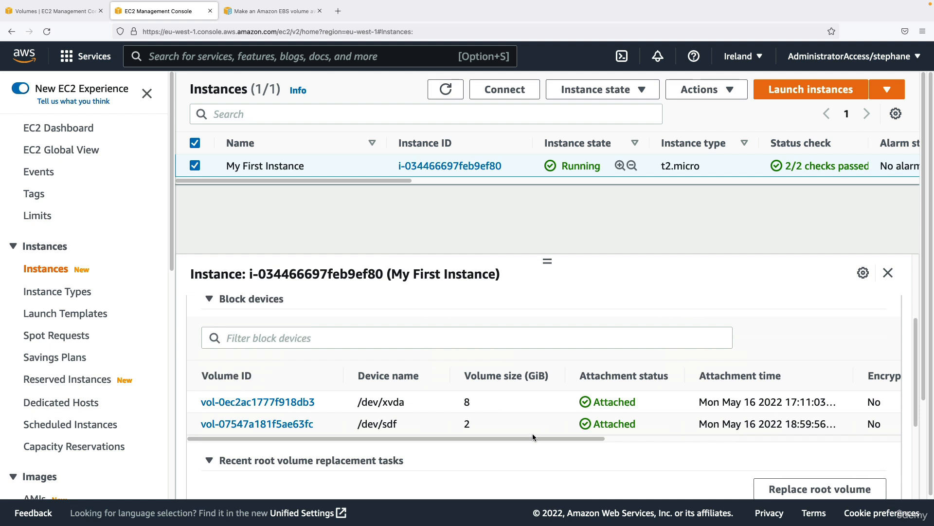
scroll(532, 428, "right", 5)
scroll(711, 432, "right", 3)
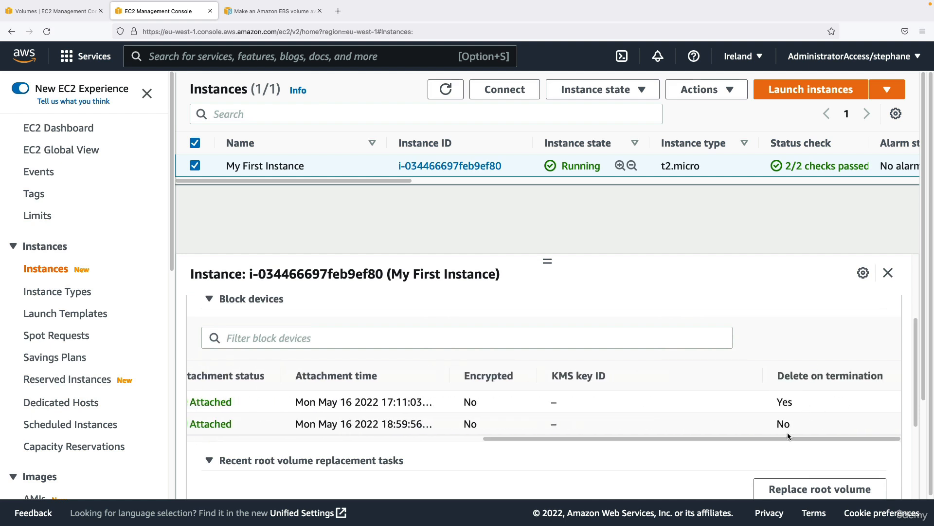
scroll(625, 358, "left", 6)
scroll(340, 389, "up", 3)
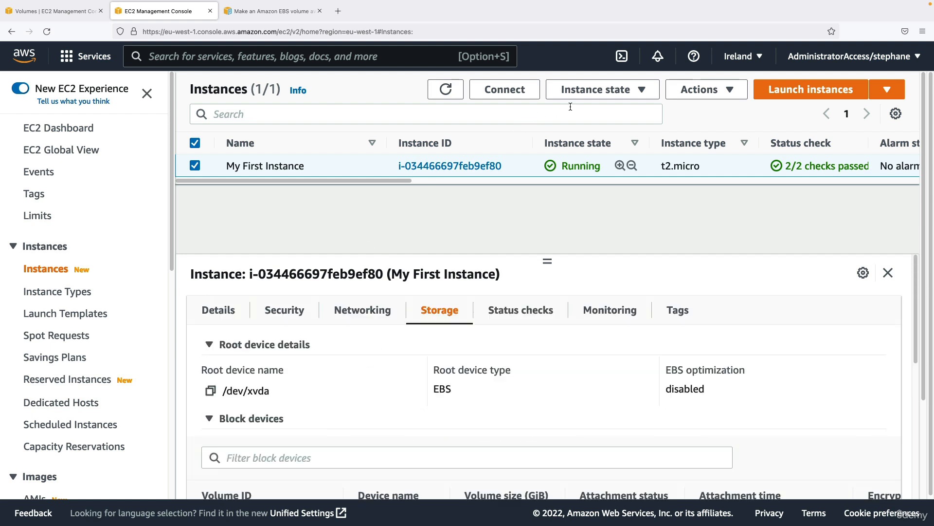
Terminate My First Instance, dismiss the notification and refresh the instances list
left_click(573, 91)
left_click(604, 198)
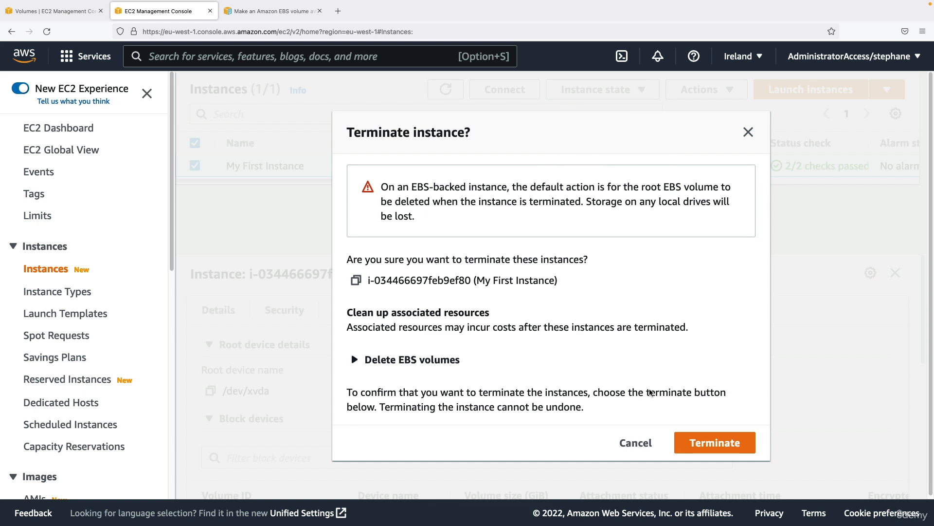
left_click(696, 442)
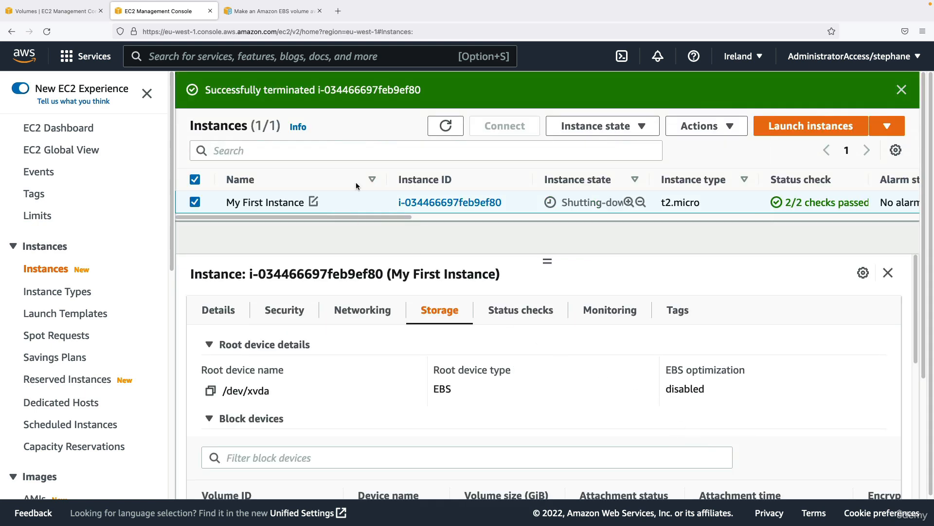
left_click(902, 90)
left_click(446, 90)
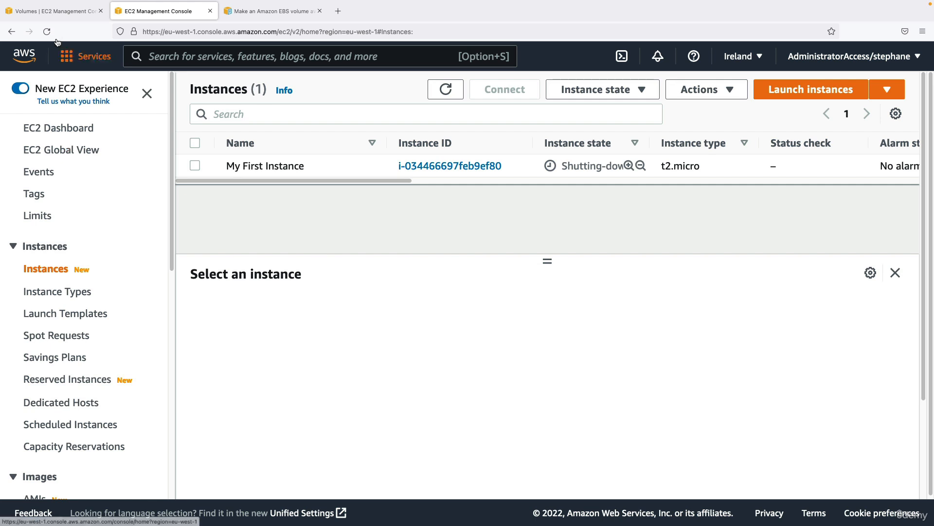
Return to the volumes page, dismiss the old notification, refresh the list and enlarge its area to check the remaining volumes
left_click(59, 14)
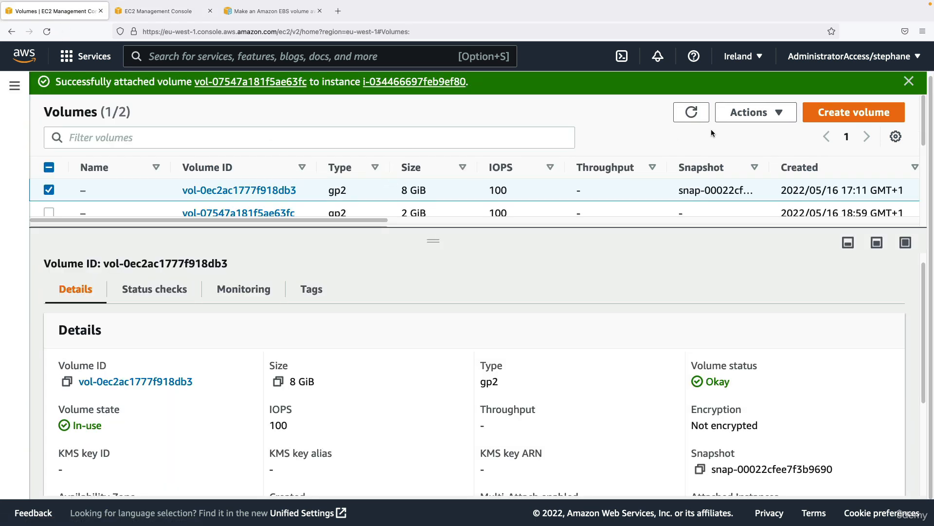
left_click(909, 82)
left_click(681, 85)
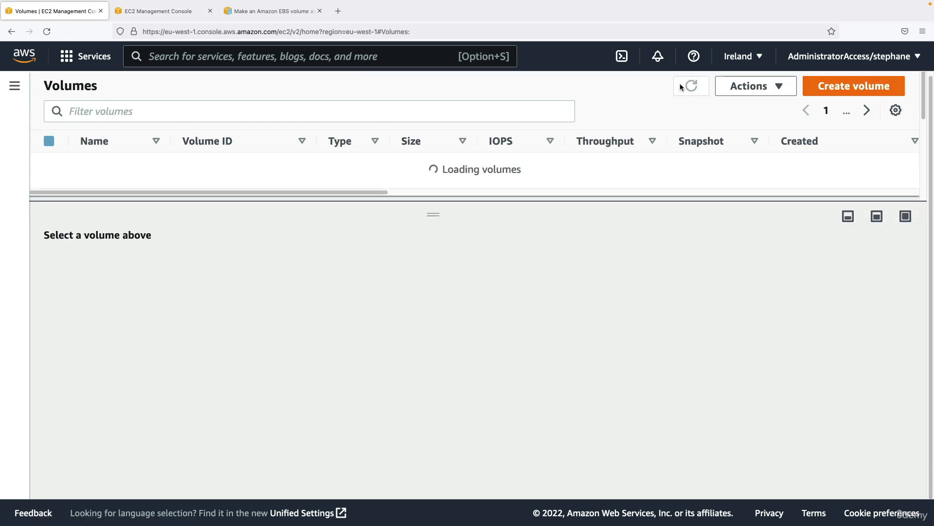
left_click_drag(421, 205, 424, 237)
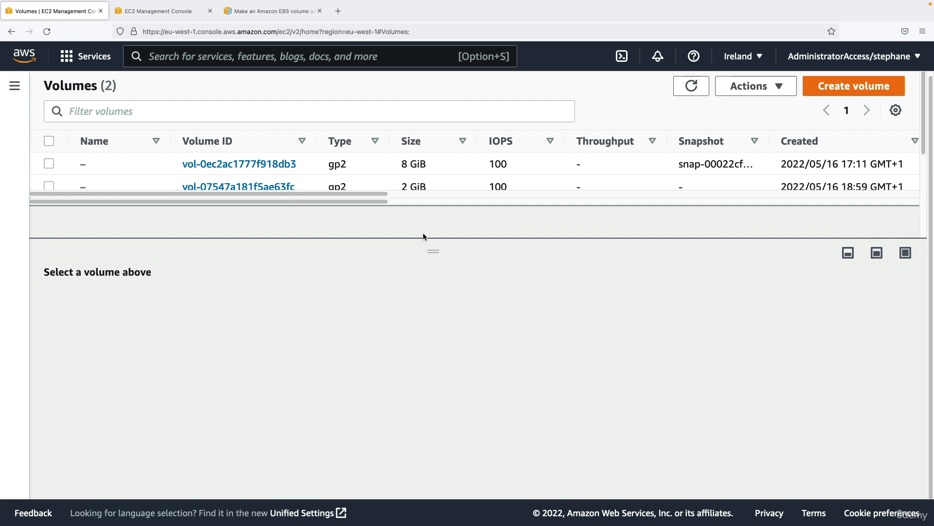
Examine the 8 GiB root volume's details and refresh the volumes list until its current status shows
left_click(411, 171)
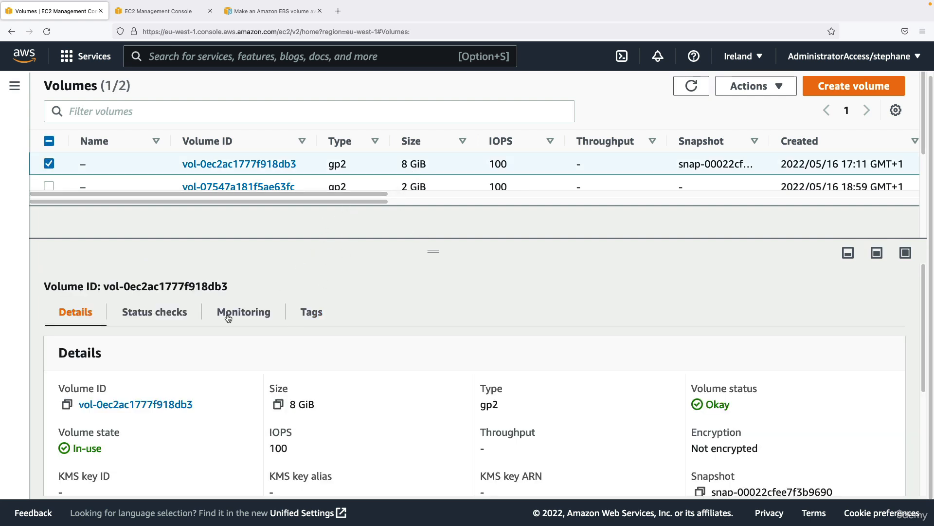
scroll(108, 449, "down", 1)
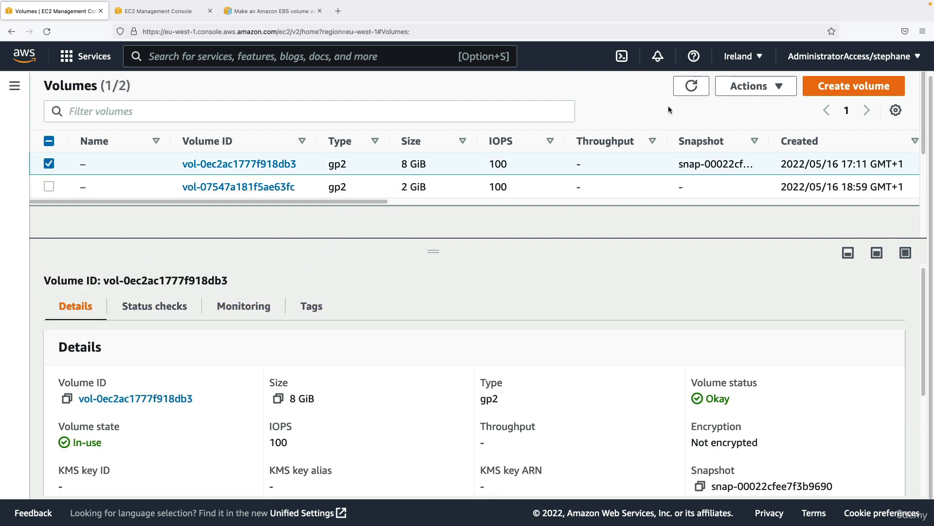
left_click(690, 90)
left_click(521, 165)
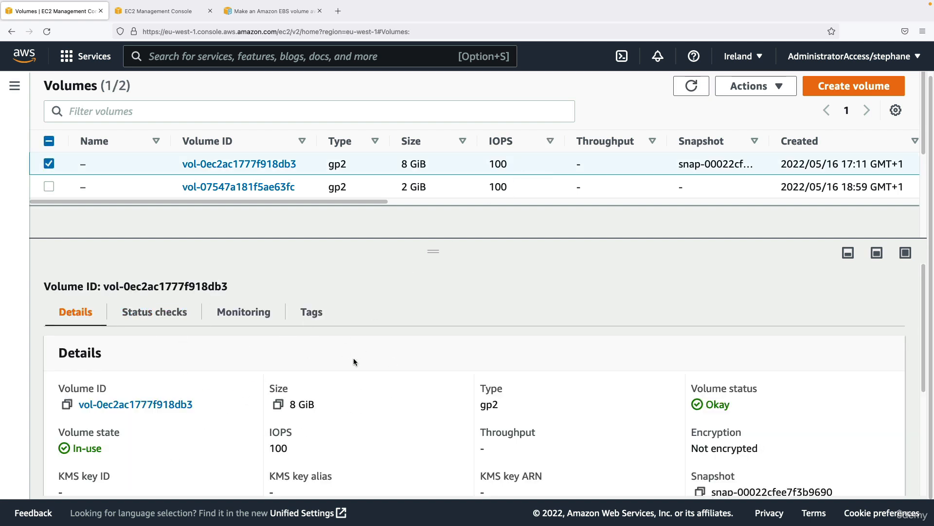
left_click(691, 87)
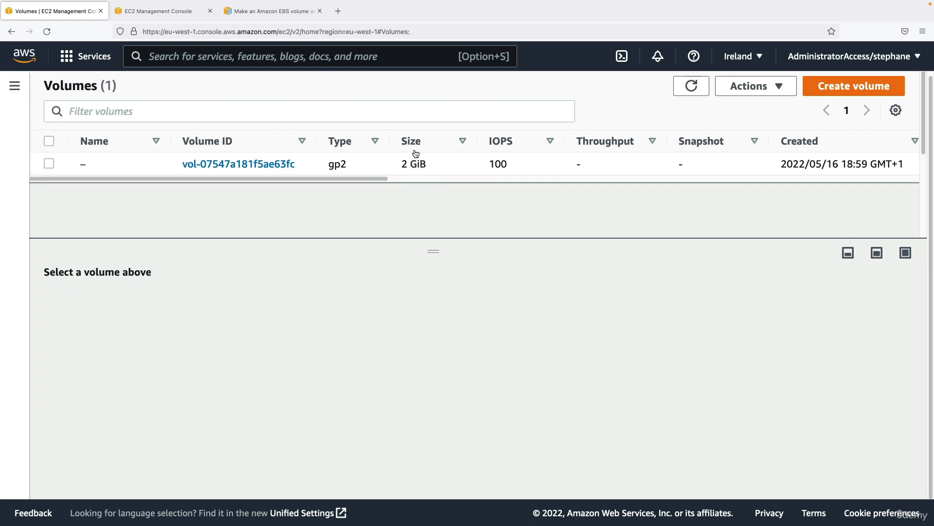
Refresh the instances list to check the state of My First Instance, and return to the volumes page
left_click(181, 12)
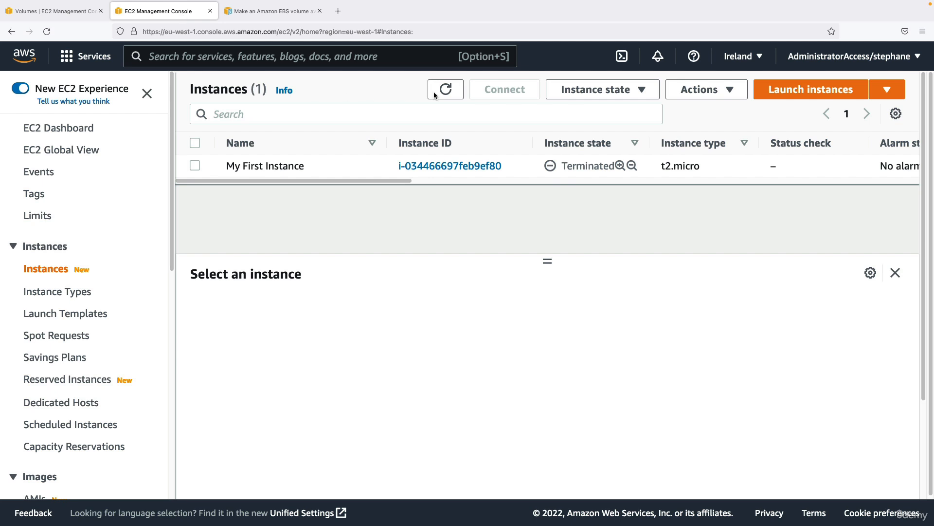
left_click(446, 89)
left_click(78, 13)
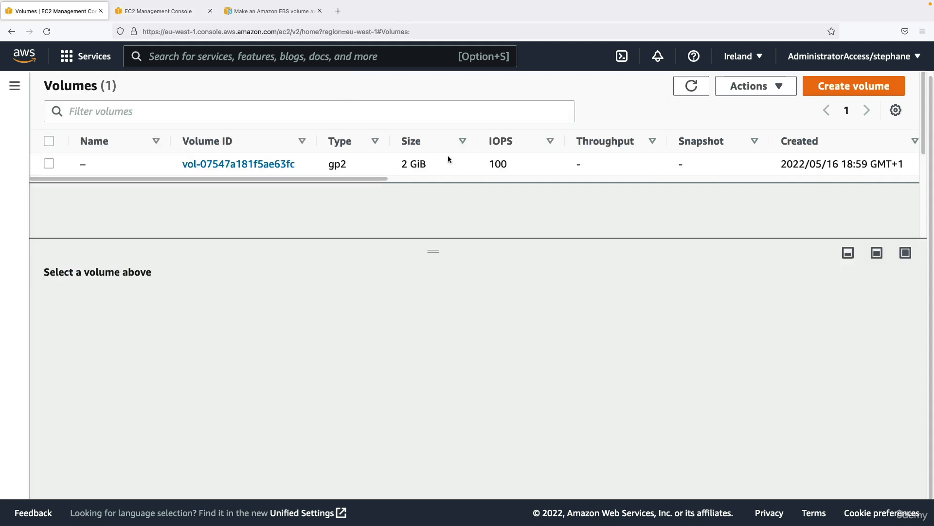